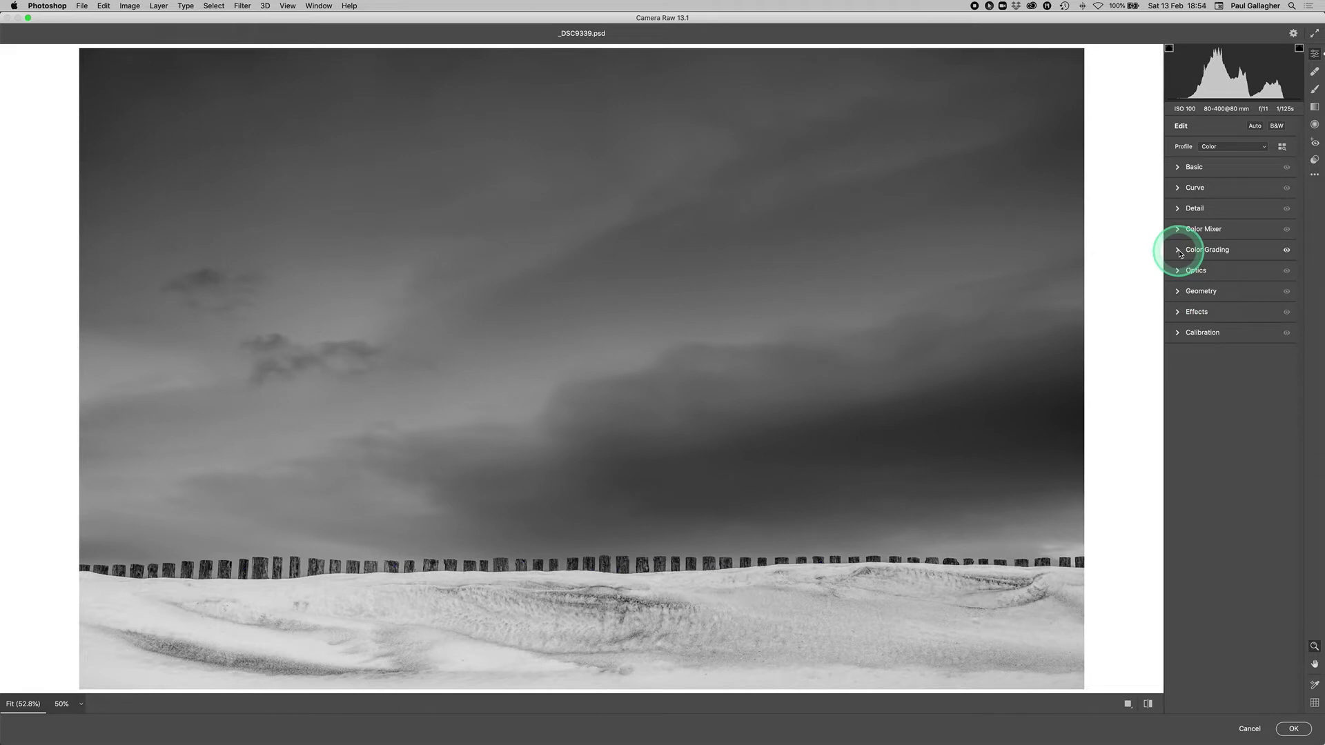
# Expand Color Grading and preview shadow tints, then return the Shadows wheel to neutral.
pyautogui.click(1180, 254)
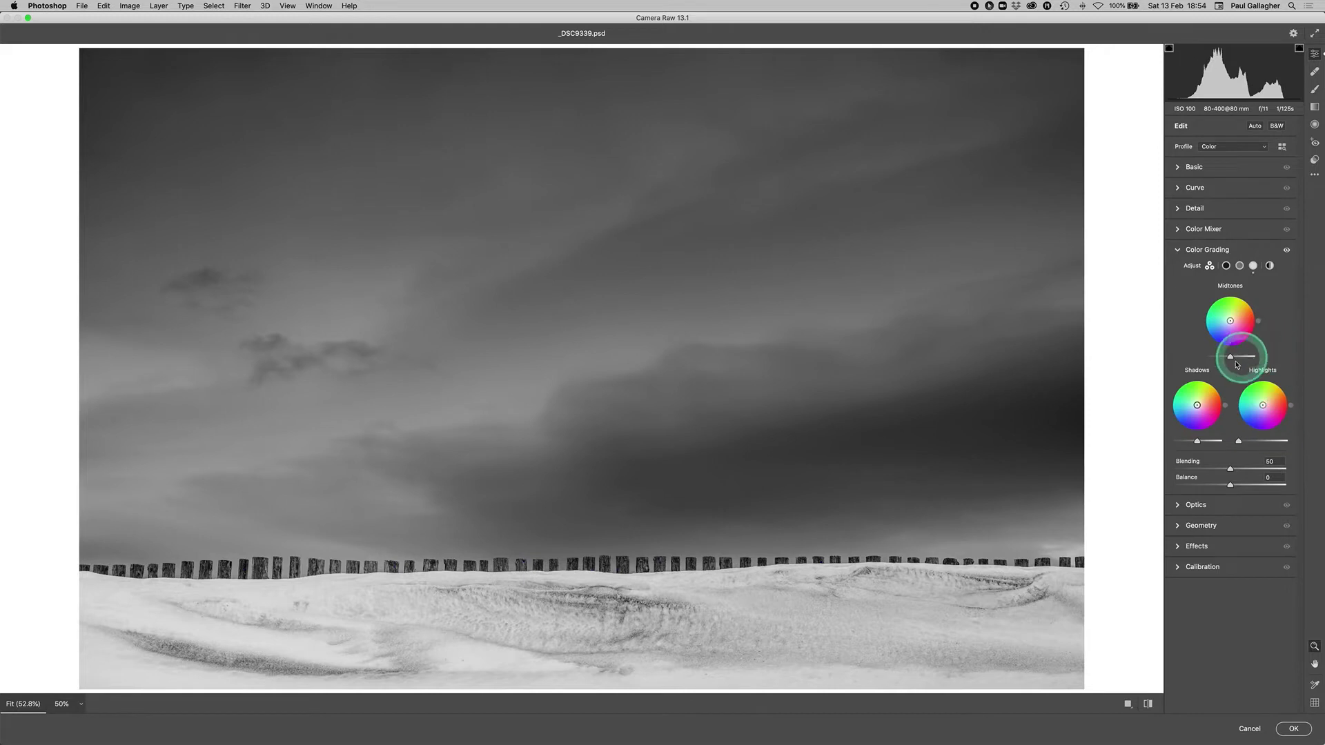
pyautogui.click(1198, 407)
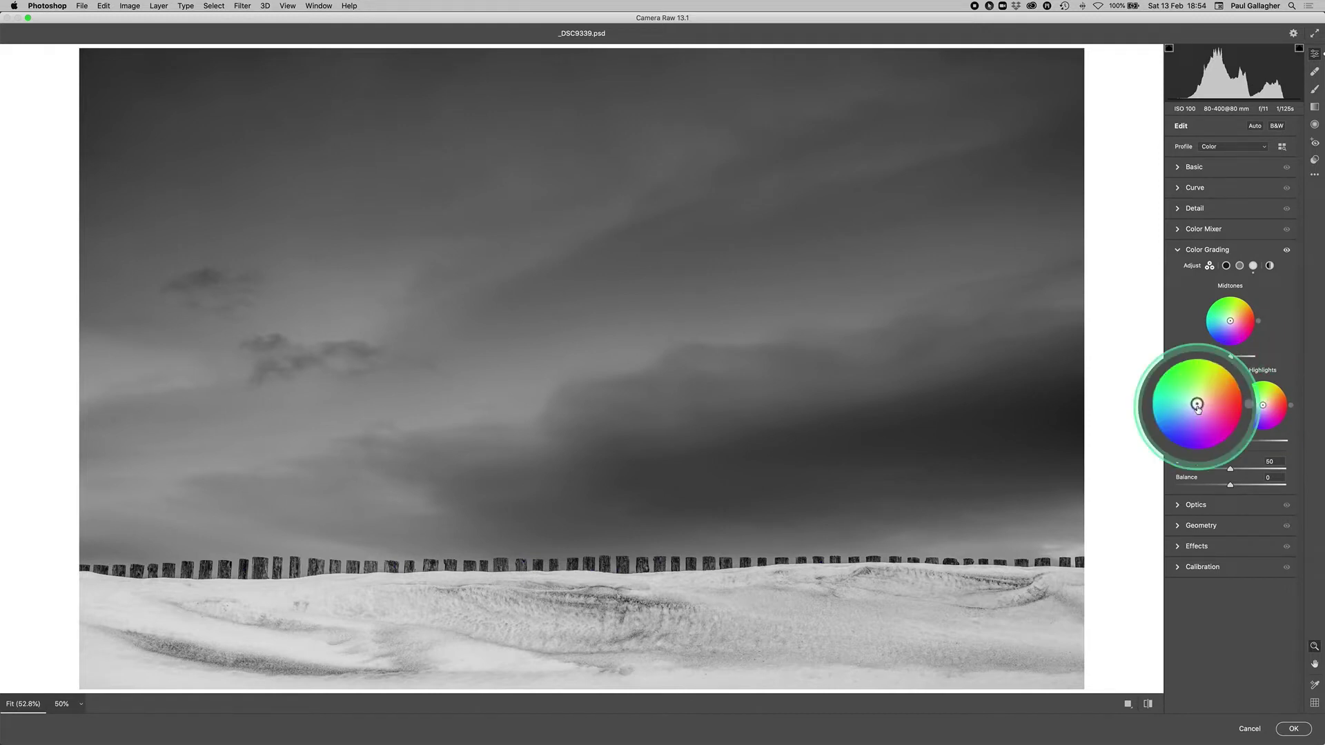
pyautogui.moveTo(1198, 408); pyautogui.dragTo(1201, 400)
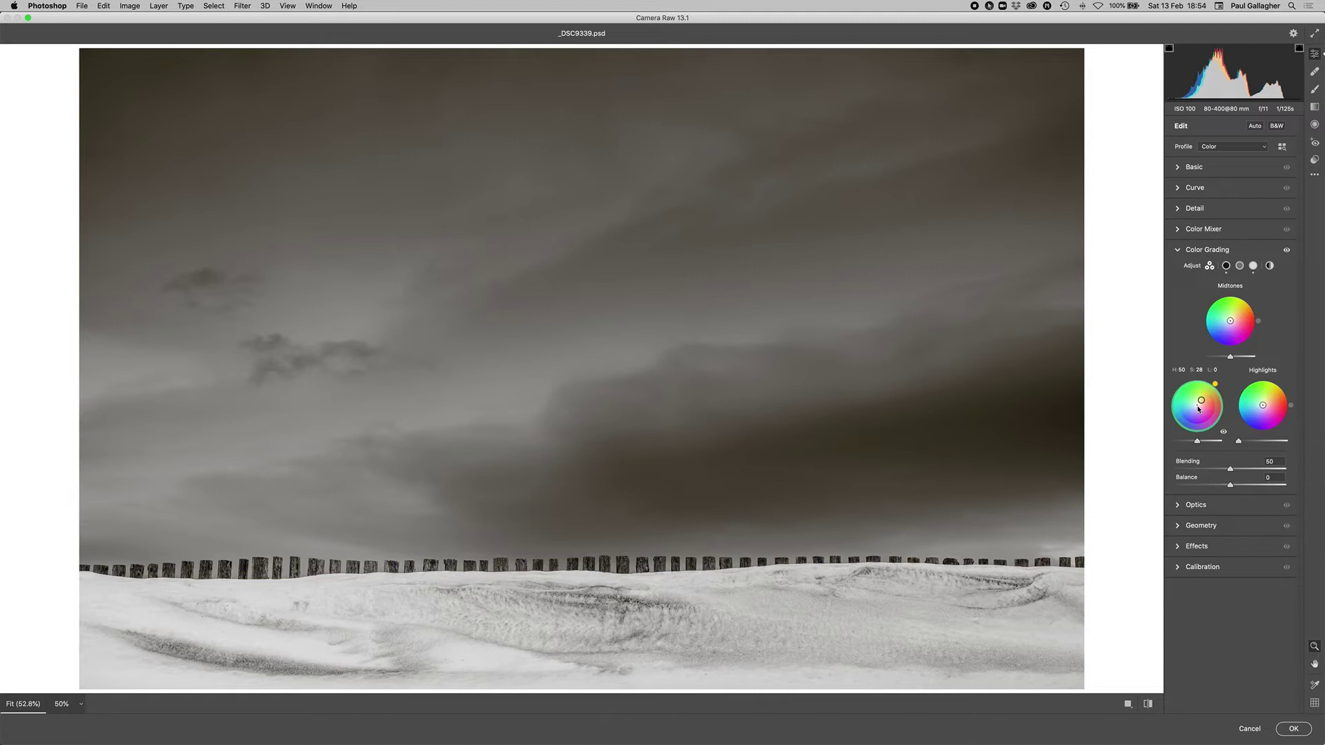
pyautogui.moveTo(1197, 409); pyautogui.dragTo(1197, 407)
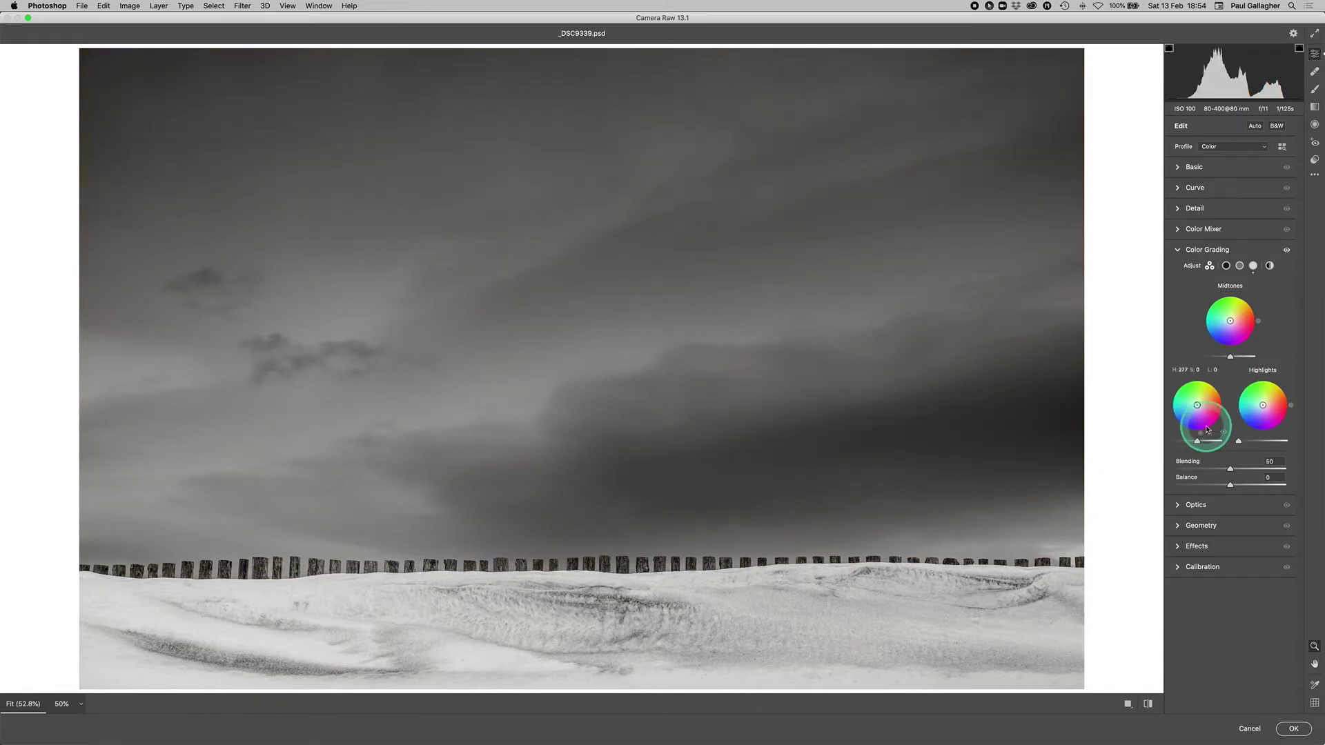
# Show the Shadows wheel alone with its Hue and Saturation sliders expanded.
pyautogui.click(1226, 266)
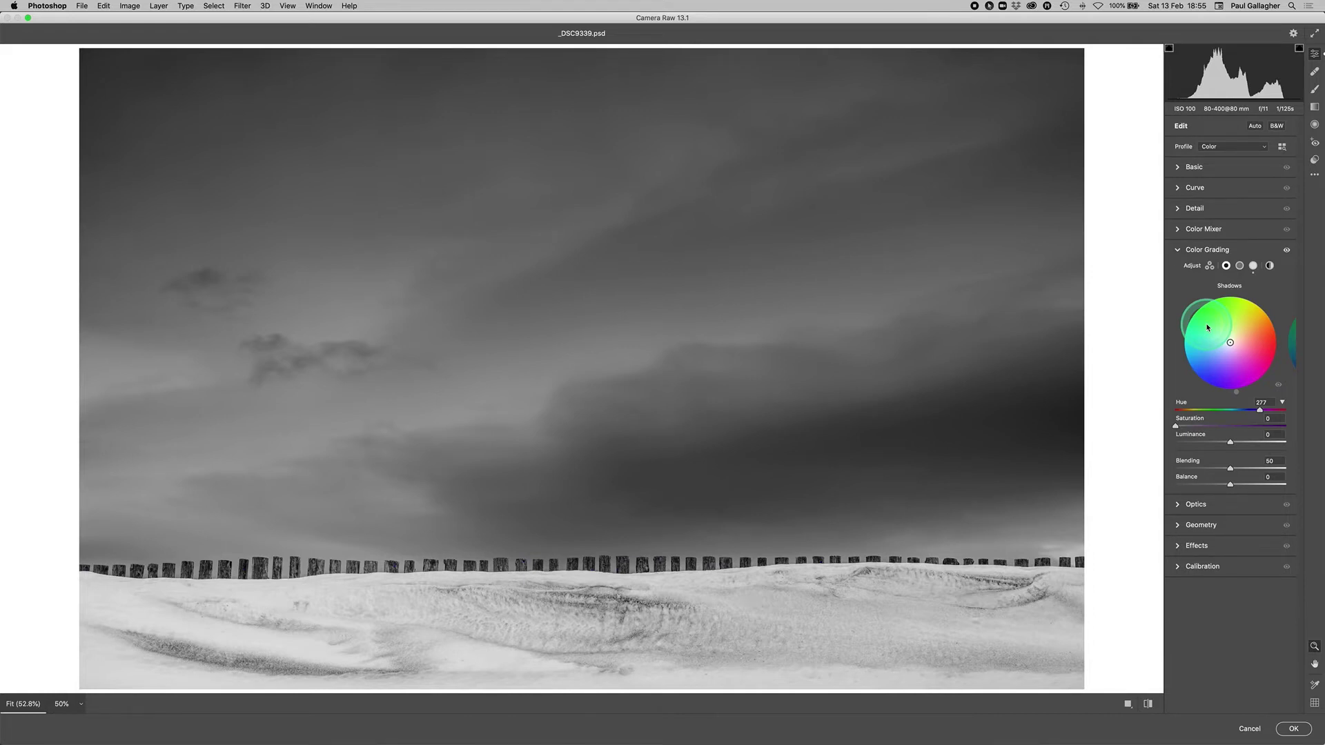
pyautogui.click(1282, 404)
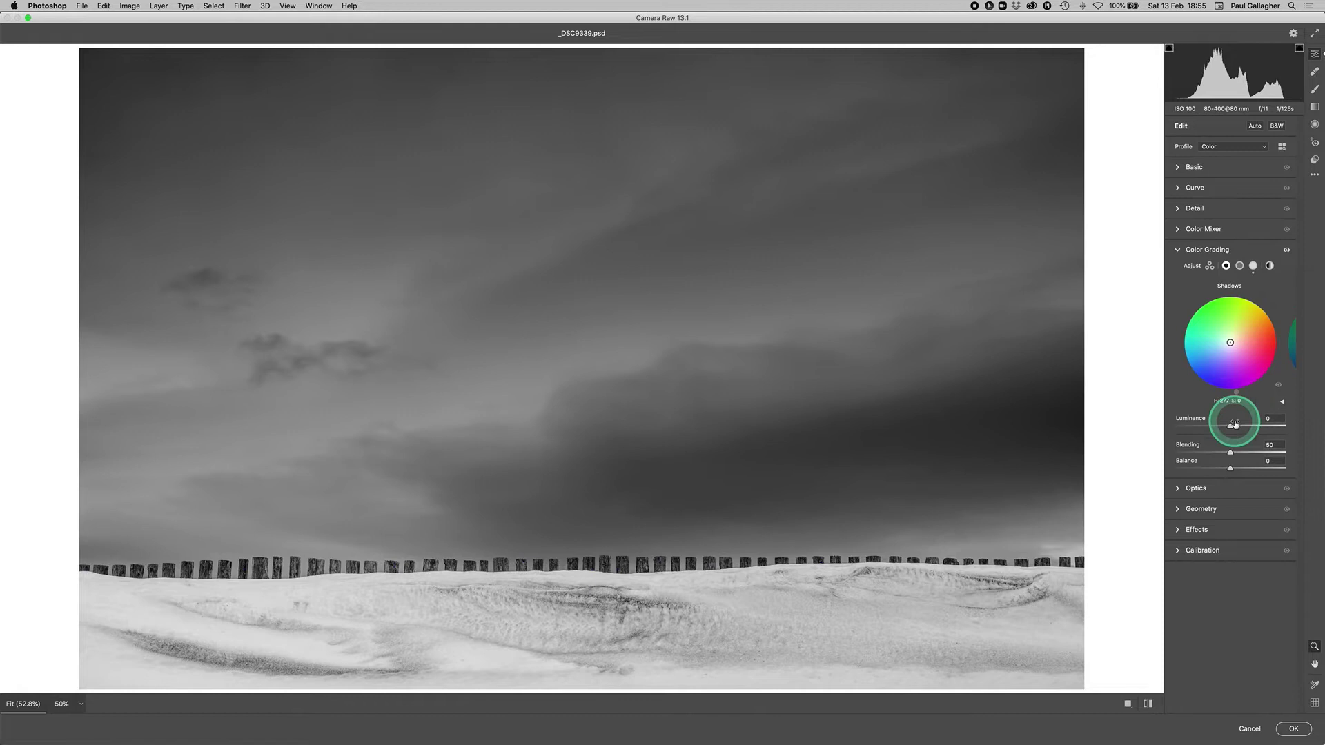
pyautogui.click(1234, 448)
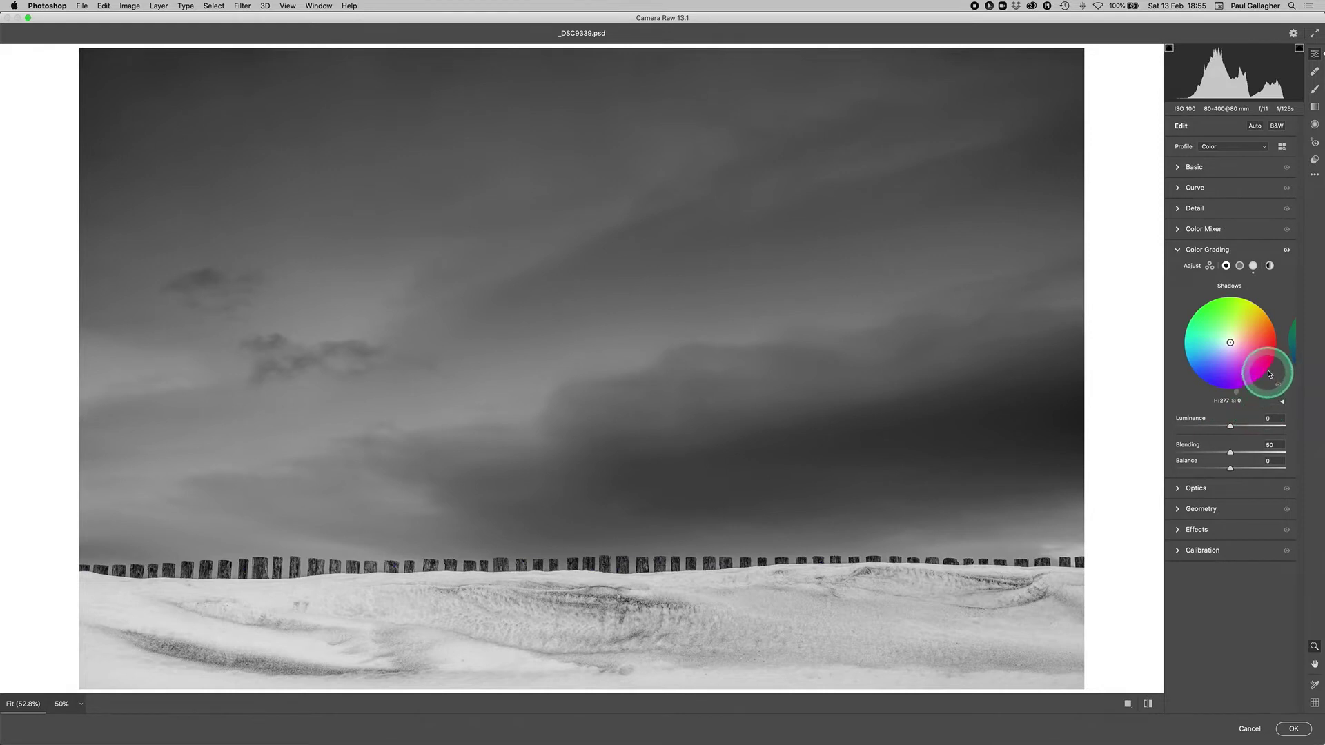
pyautogui.click(1283, 403)
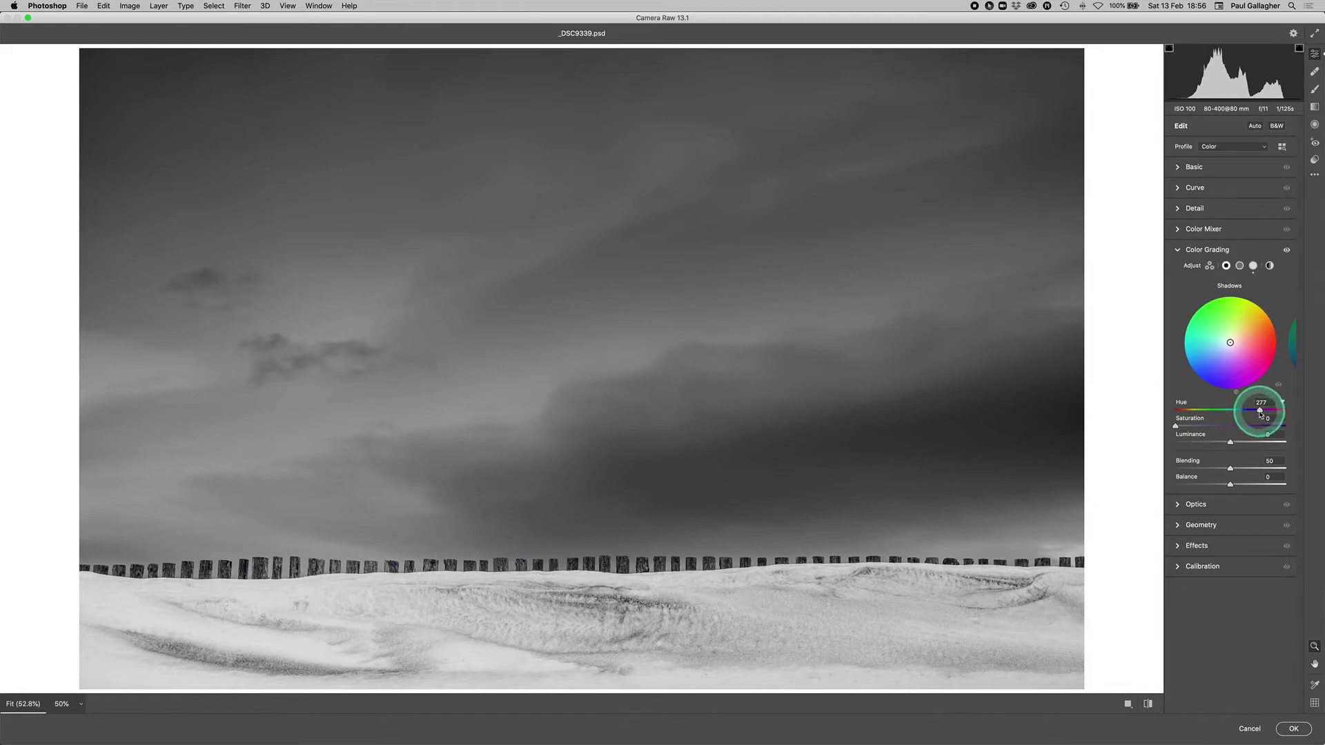
# Tint the shadows cool blue with Hue 214 and Saturation raised to about 22.
pyautogui.moveTo(1259, 413); pyautogui.dragTo(1194, 413)
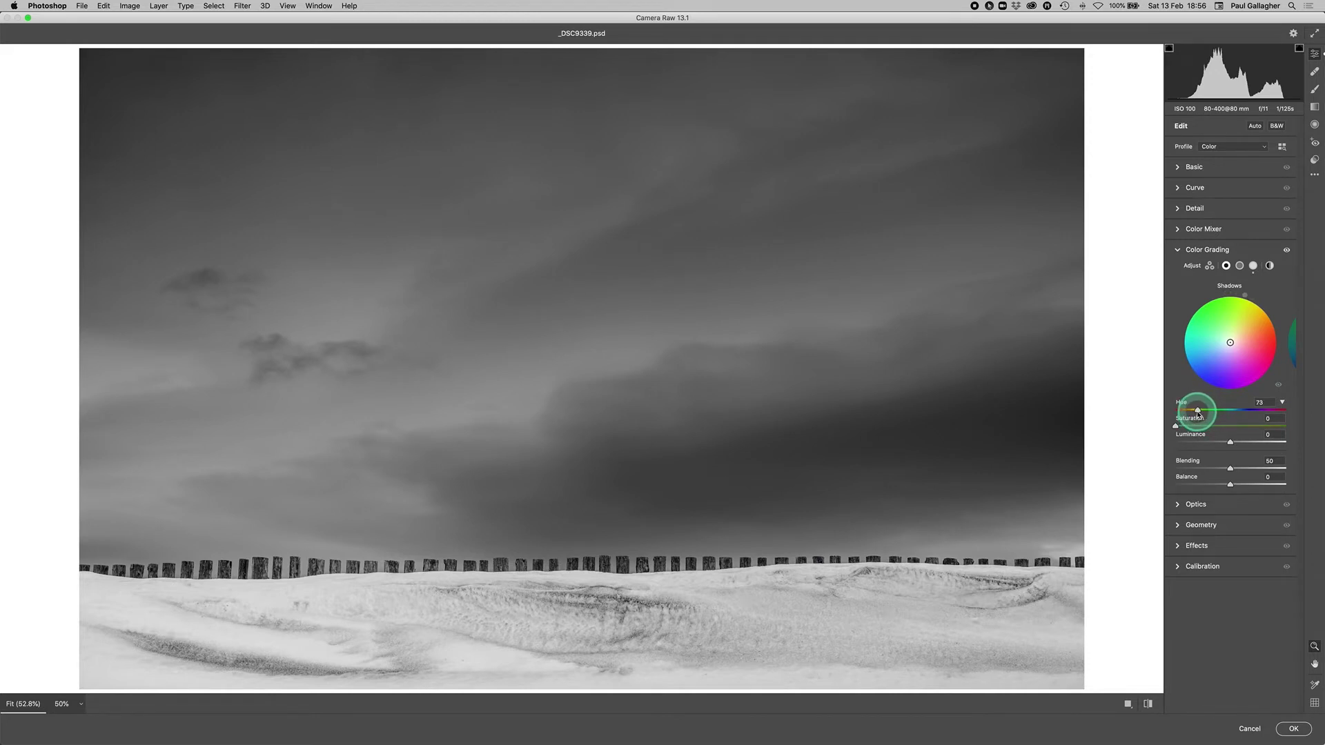
pyautogui.moveTo(1197, 412); pyautogui.dragTo(1195, 412)
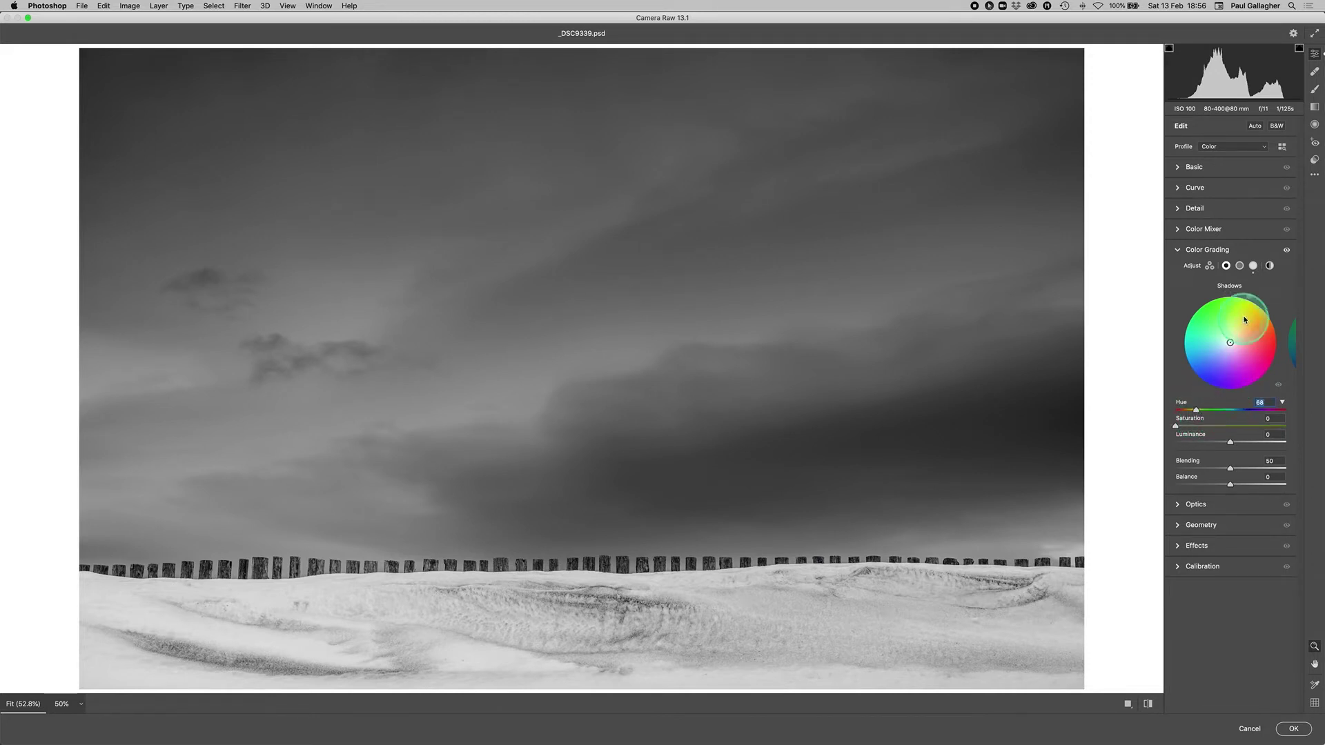
pyautogui.moveTo(1246, 320); pyautogui.dragTo(1190, 373)
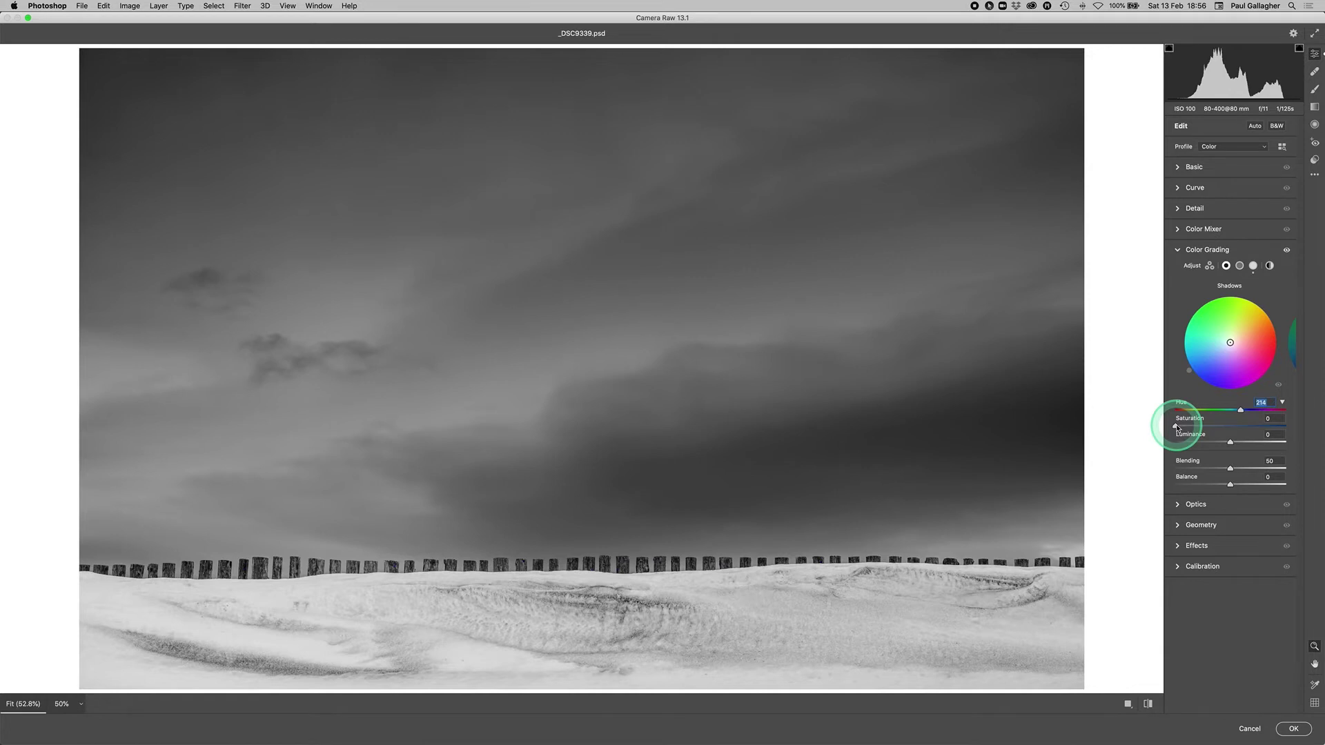
pyautogui.moveTo(1176, 427); pyautogui.dragTo(1177, 428)
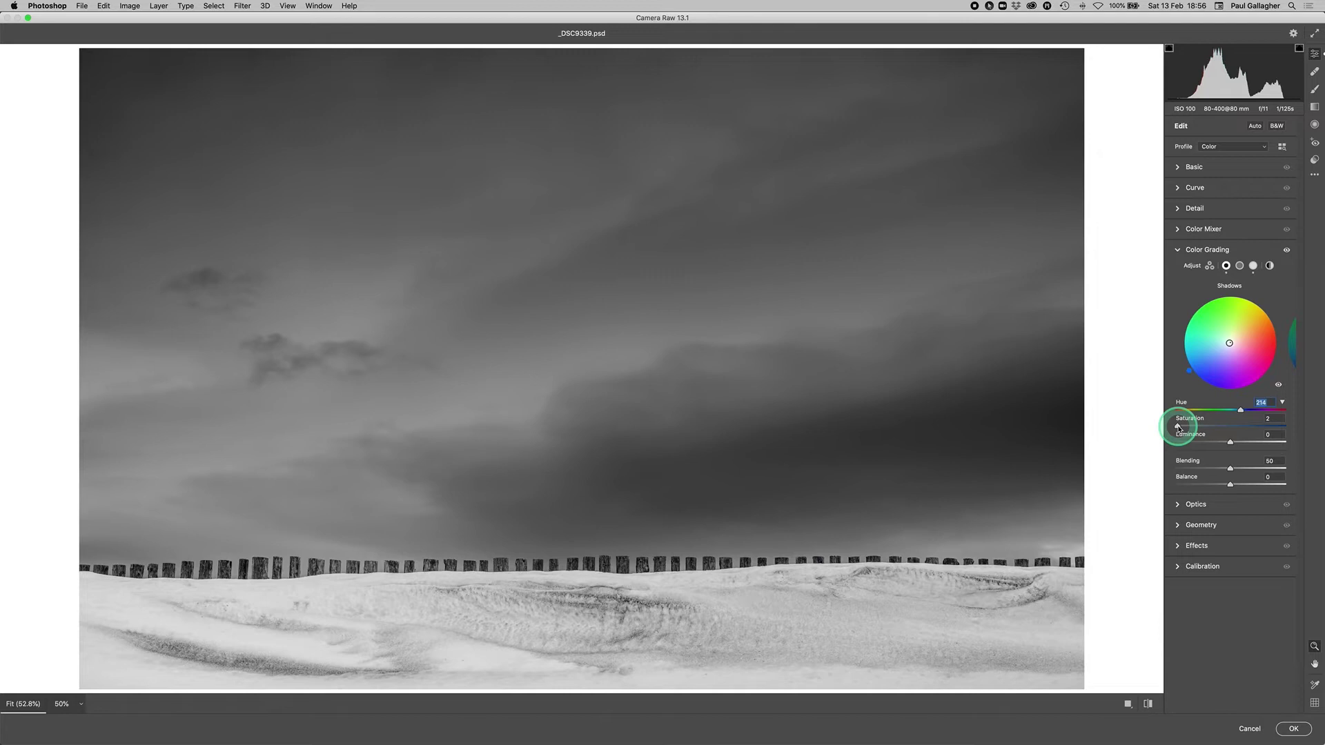
pyautogui.moveTo(1178, 427); pyautogui.dragTo(1204, 427)
# Strengthen the blue shadow tint to Saturation 36 at Hue 214.
pyautogui.click(1221, 368)
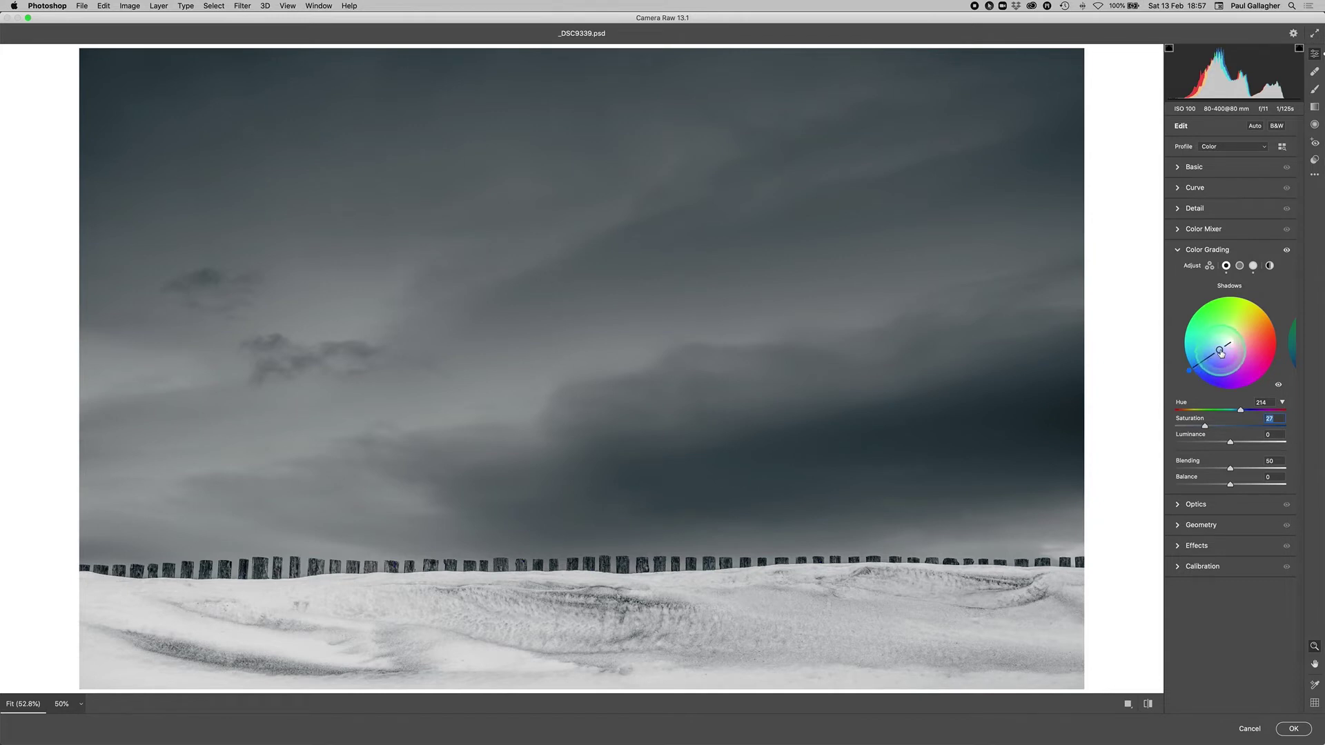
pyautogui.moveTo(1221, 352)
pyautogui.mouseDown()
pyautogui.moveTo(1205, 358)
pyautogui.moveTo(1218, 350)
pyautogui.mouseUp()
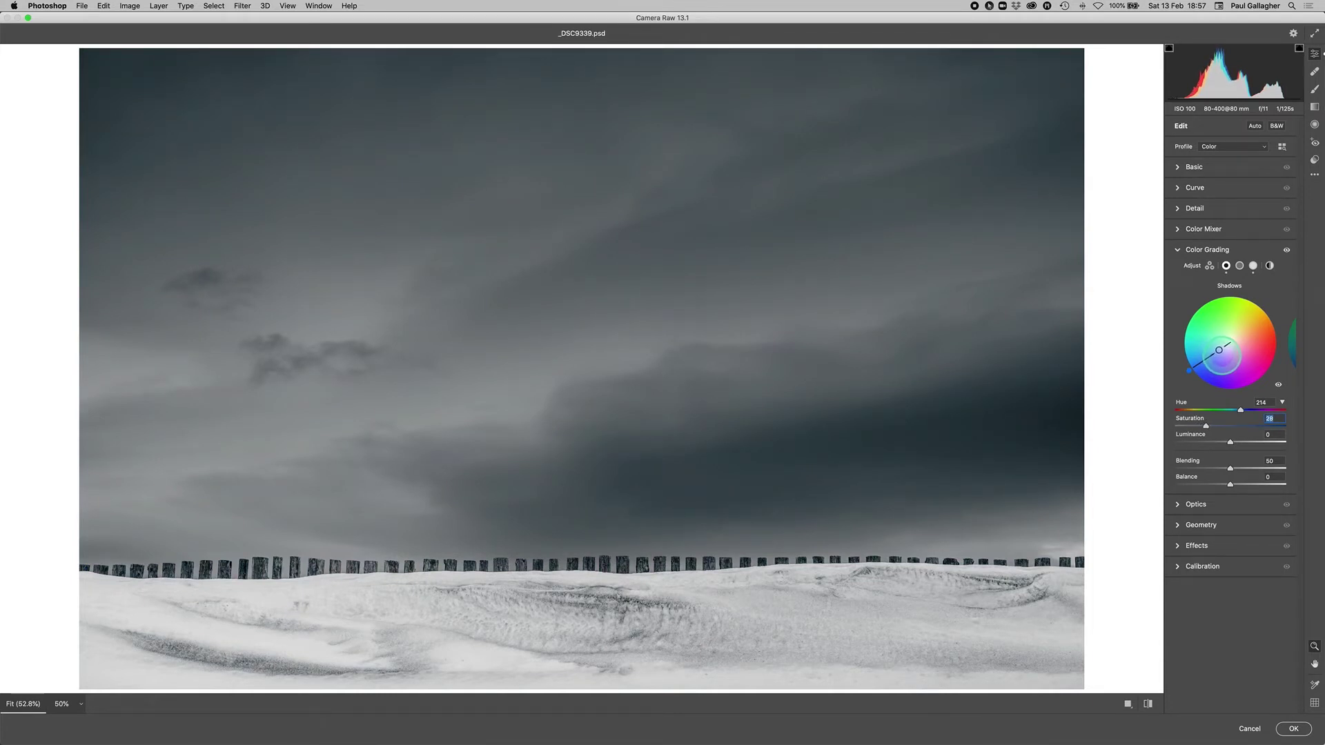
pyautogui.moveTo(1219, 350); pyautogui.dragTo(1214, 353)
pyautogui.moveTo(1214, 427); pyautogui.dragTo(1214, 427)
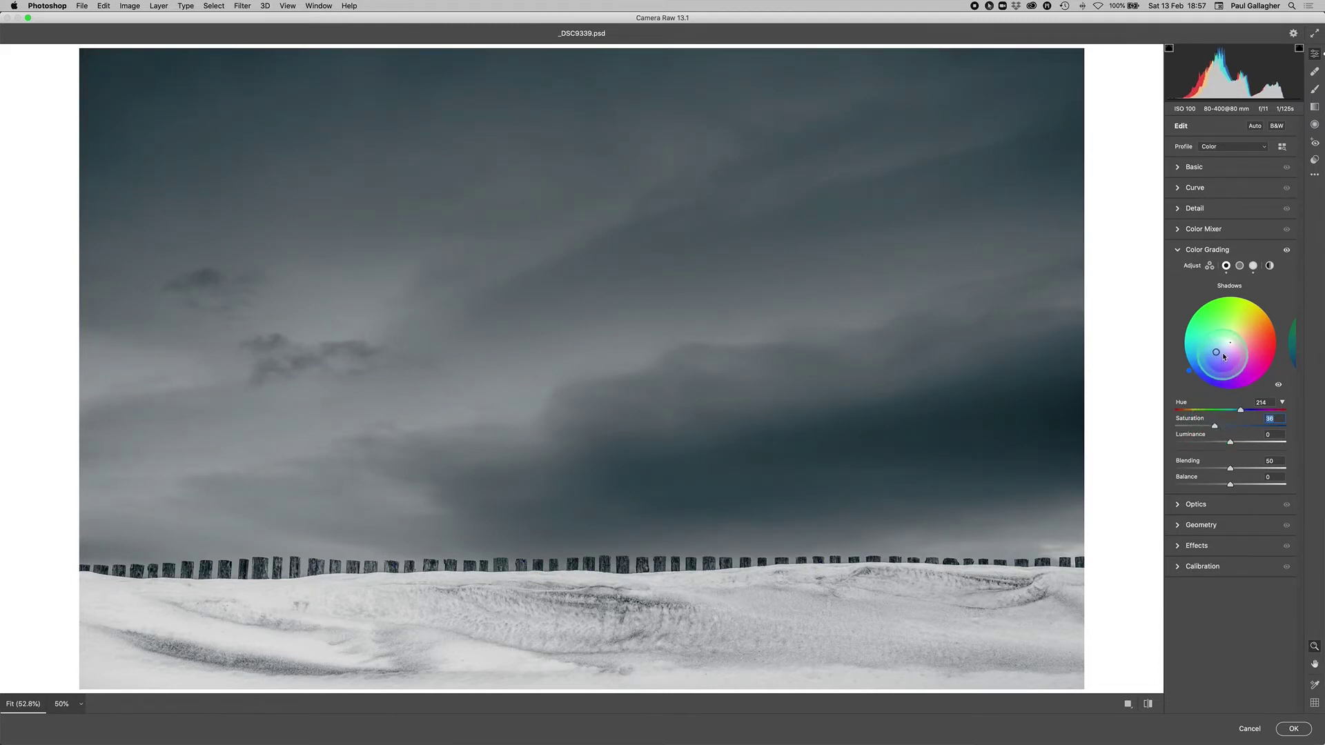
# Give the highlights a faint warm tint of Hue 51 and Saturation 10.
pyautogui.click(1253, 268)
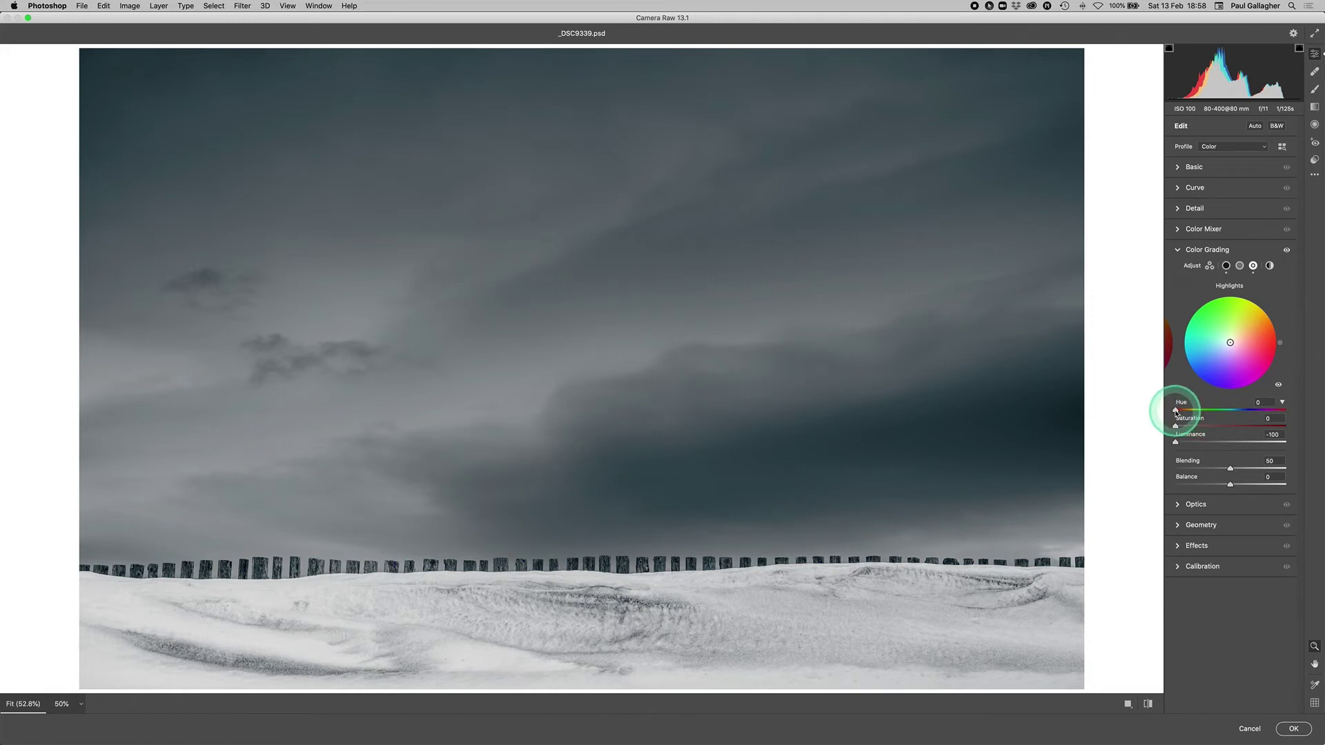
pyautogui.moveTo(1175, 411); pyautogui.dragTo(1190, 412)
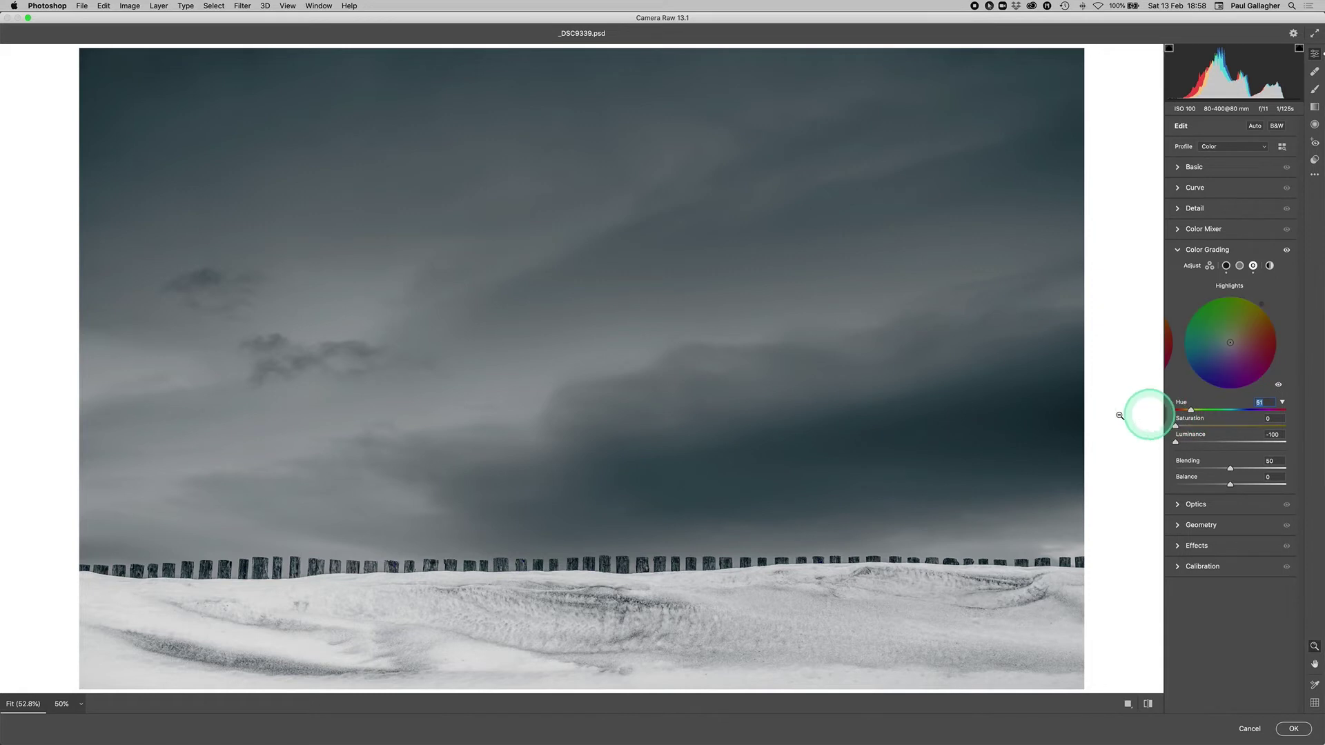
pyautogui.click(1176, 426)
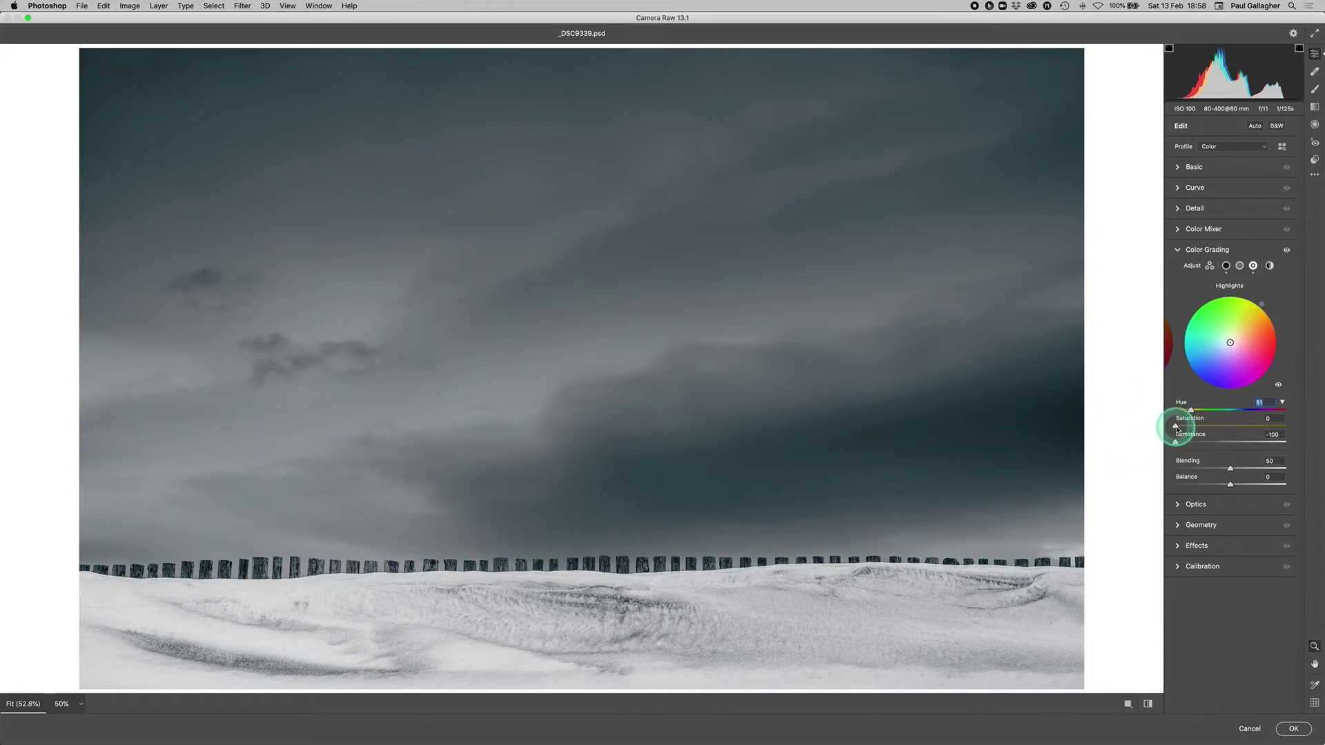
pyautogui.moveTo(1175, 428); pyautogui.dragTo(1188, 429)
pyautogui.click(1188, 428)
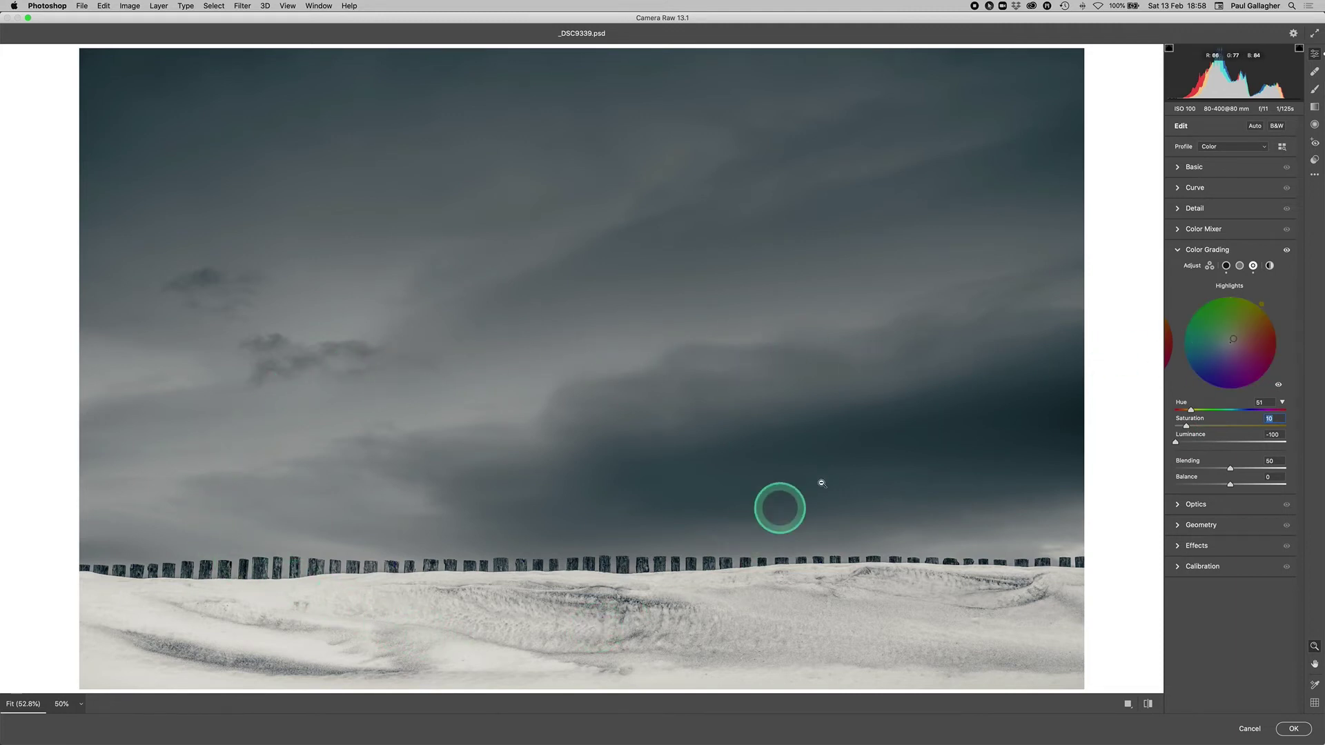
# Try adjusting highlights and shadows Luminance, resetting both back to 0.
pyautogui.moveTo(1177, 446)
pyautogui.mouseDown()
pyautogui.moveTo(1228, 447)
pyautogui.moveTo(1171, 445)
pyautogui.moveTo(1205, 446)
pyautogui.moveTo(1186, 445)
pyautogui.mouseUp()
pyautogui.doubleClick(1188, 447)
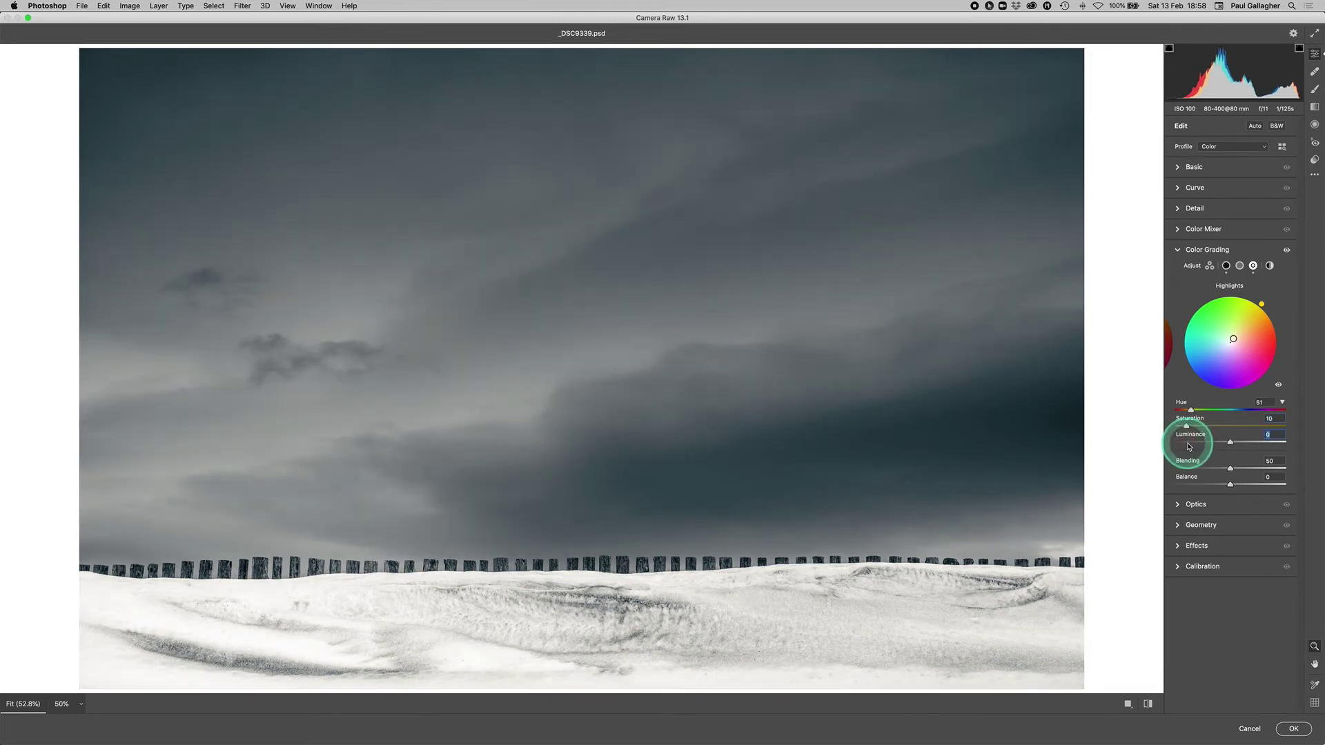
pyautogui.click(1225, 267)
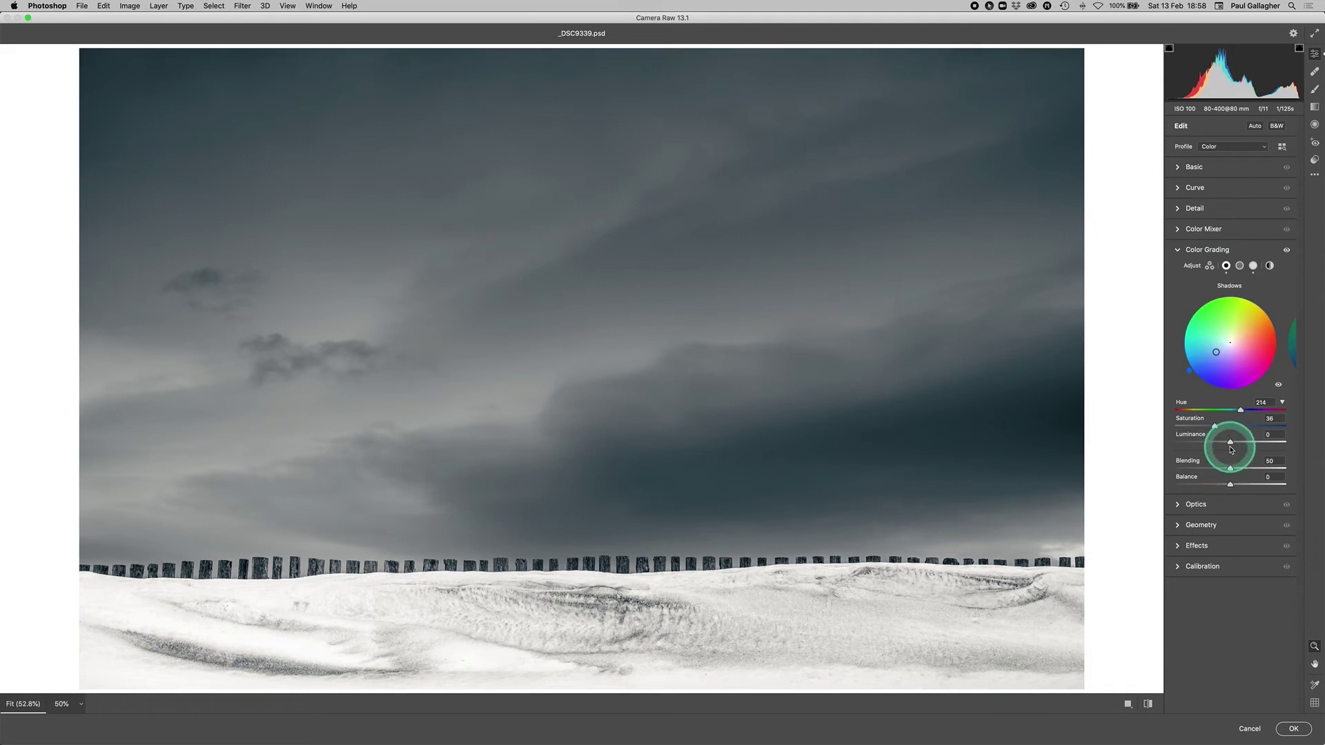
pyautogui.moveTo(1231, 447); pyautogui.dragTo(1266, 449)
pyautogui.doubleClick(1243, 449)
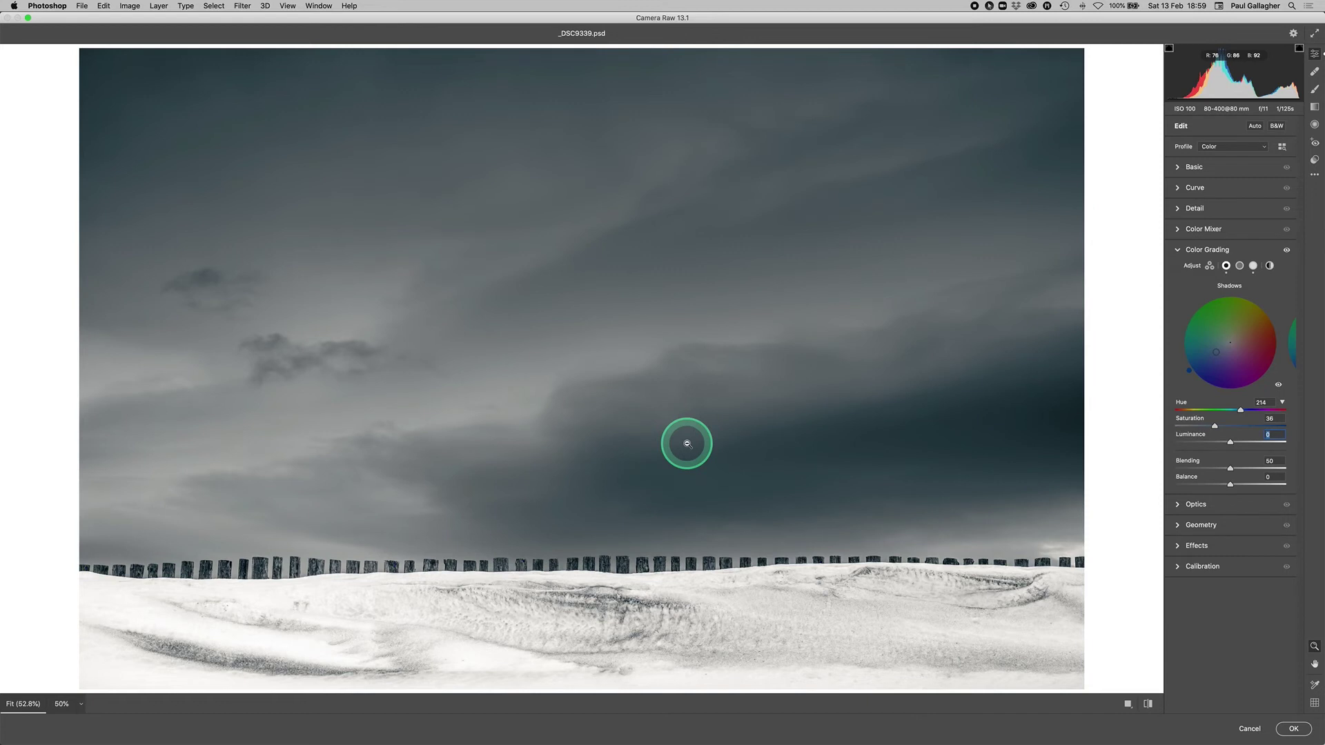
# Return to the Highlights wheel, reading Hue 51, Saturation 10, Luminance 0.
pyautogui.click(1253, 267)
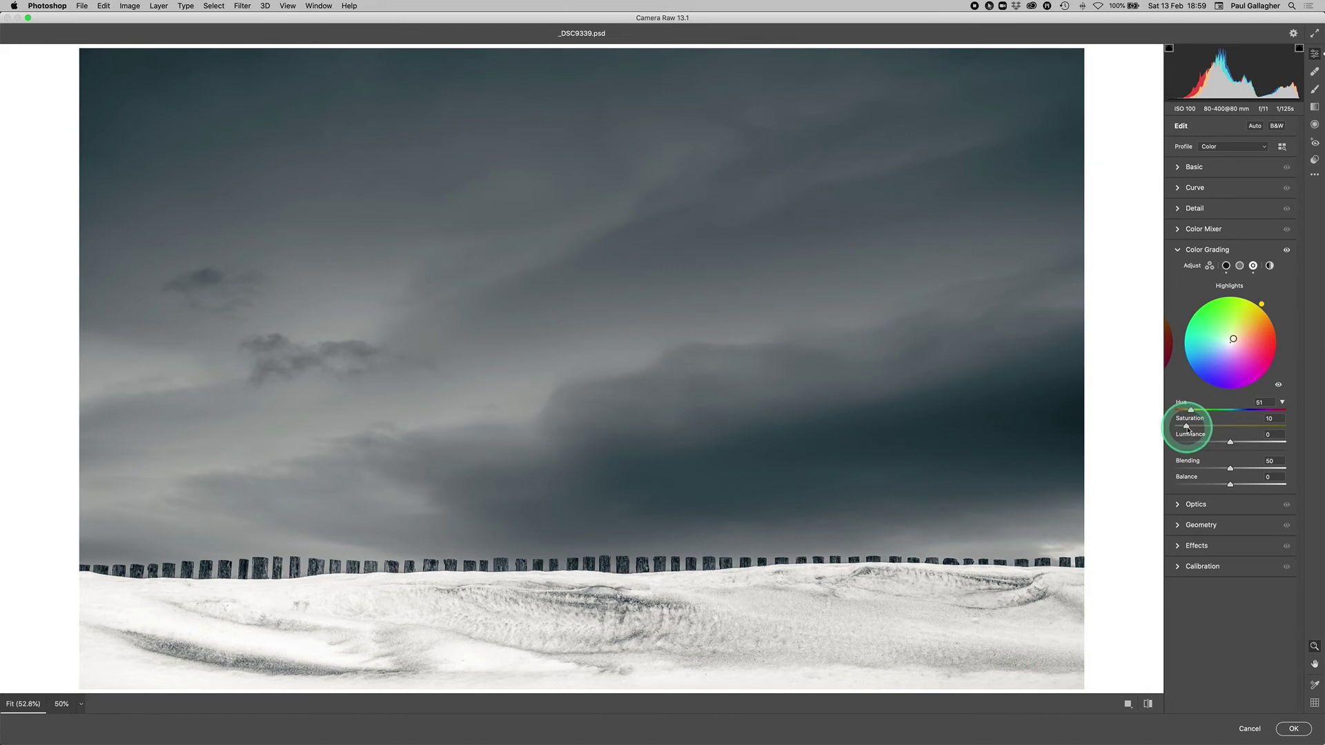
pyautogui.click(1230, 443)
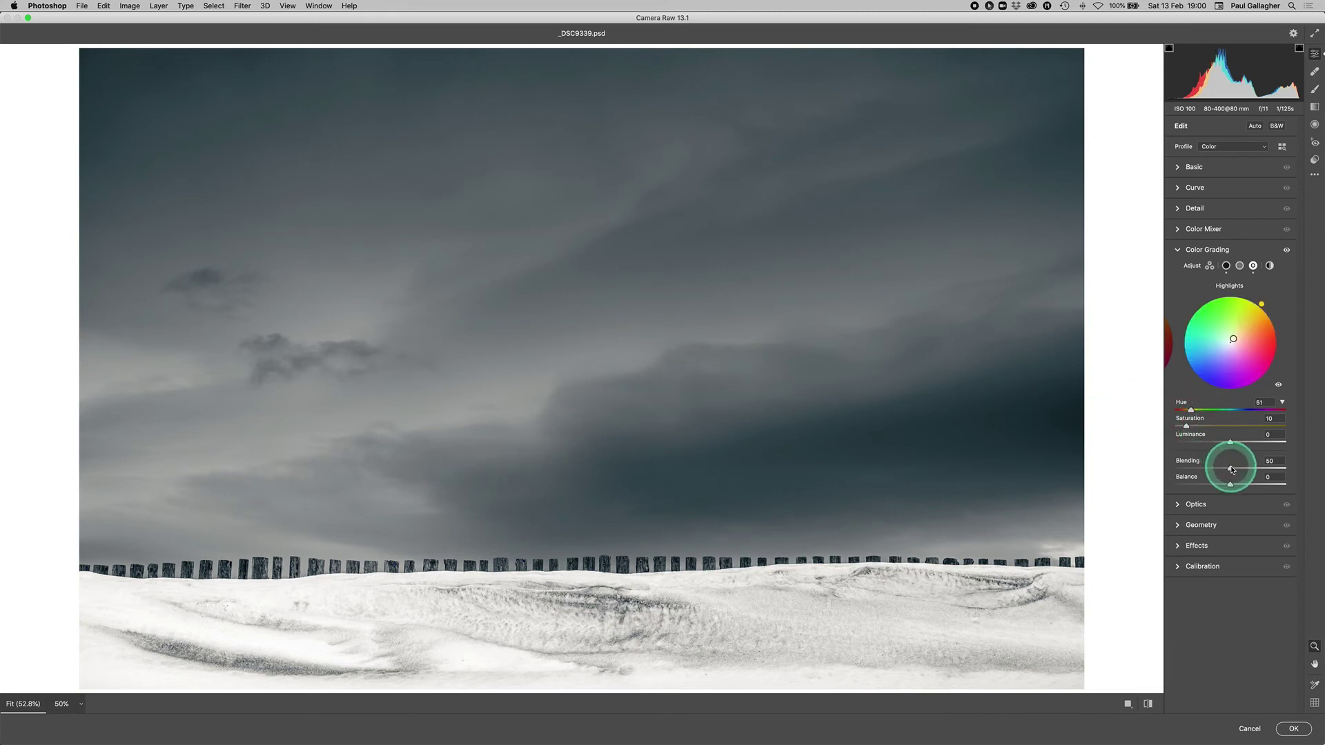
# Test a higher Blending, then lower it from 50 to about 36.
pyautogui.moveTo(1230, 469); pyautogui.dragTo(1274, 468)
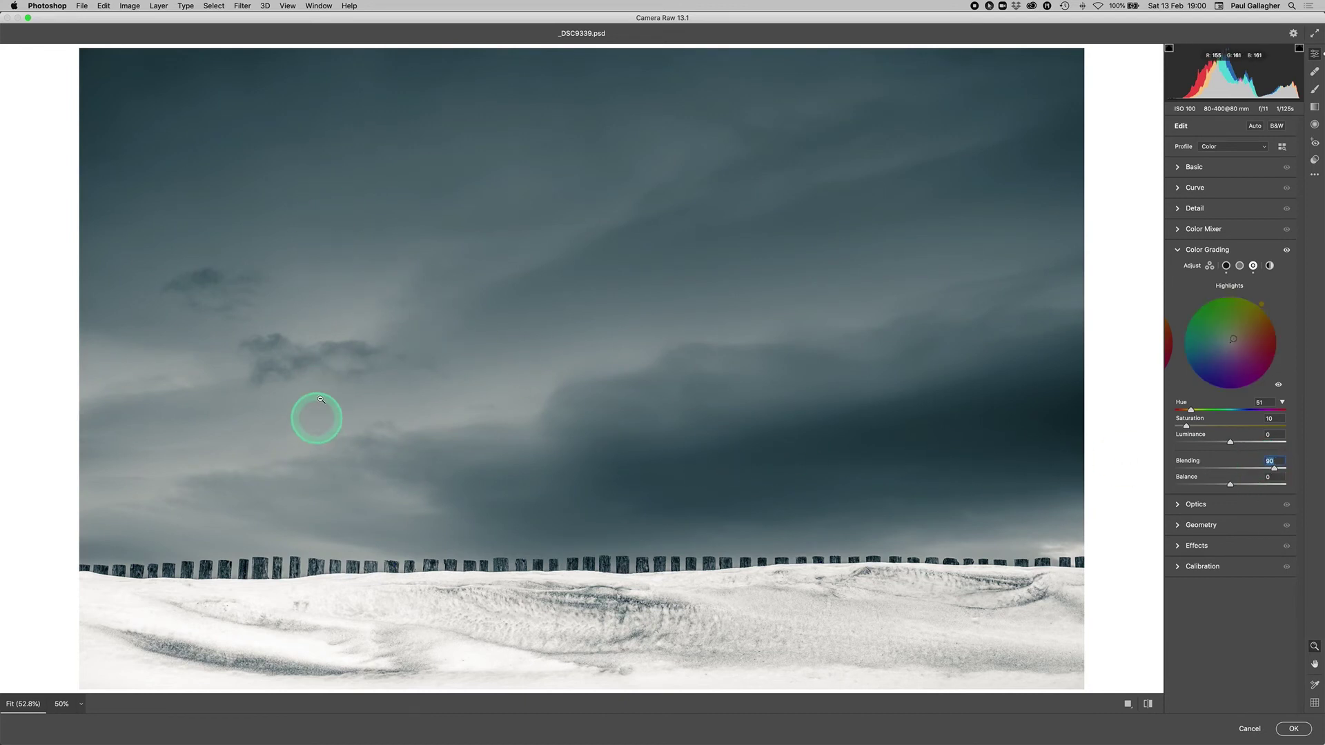
pyautogui.click(331, 185)
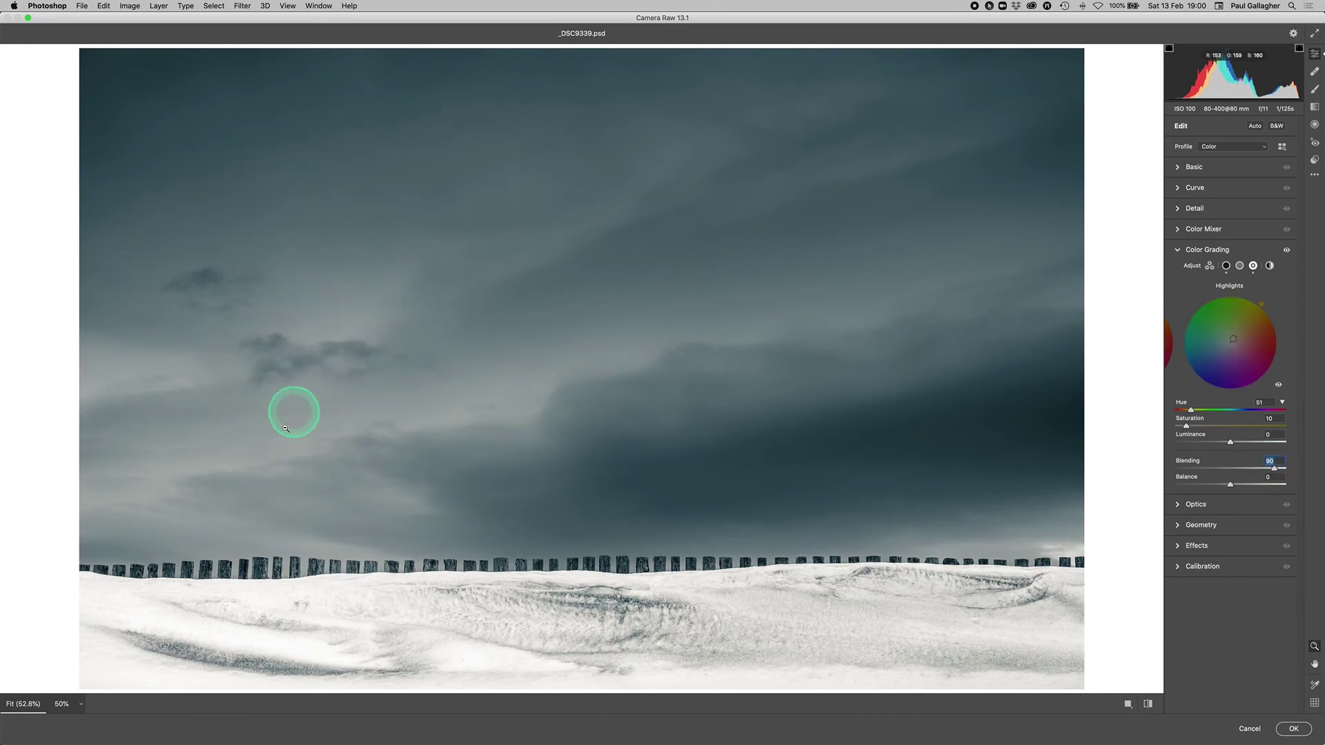
pyautogui.click(619, 504)
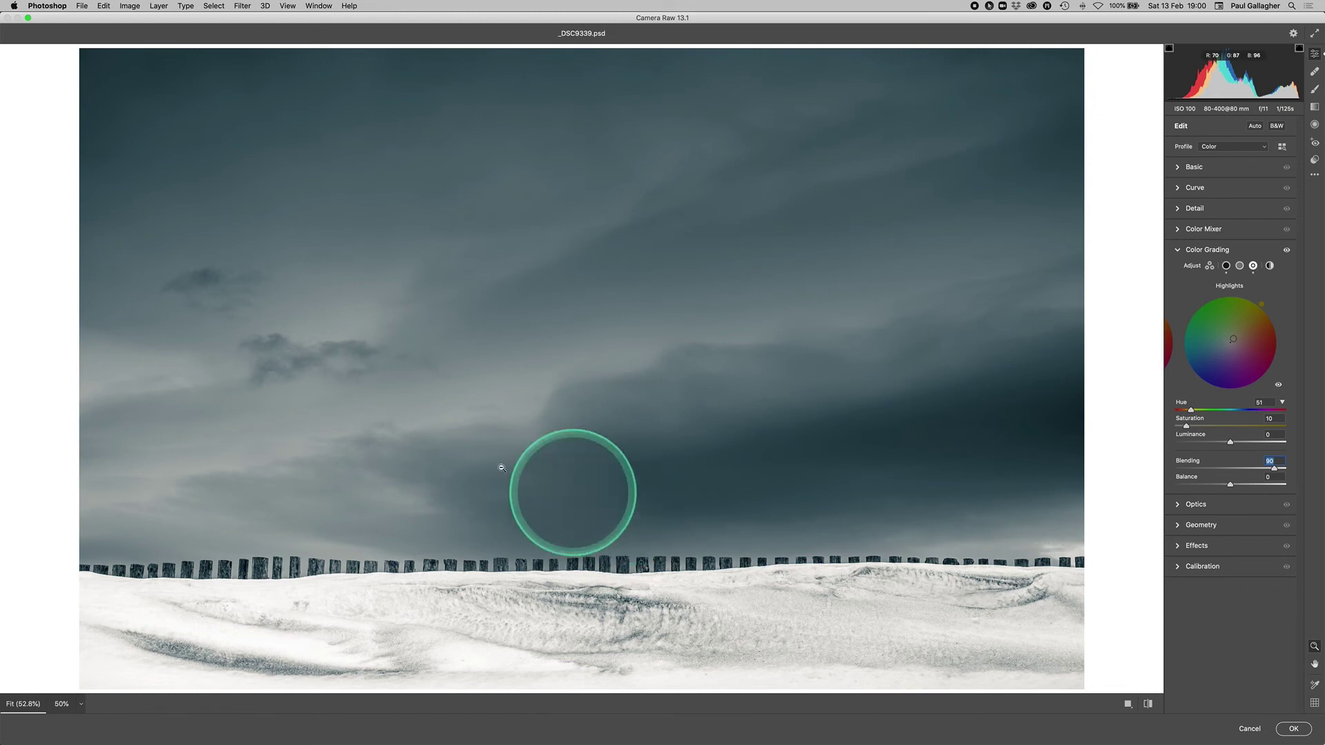
pyautogui.click(335, 430)
pyautogui.click(334, 430)
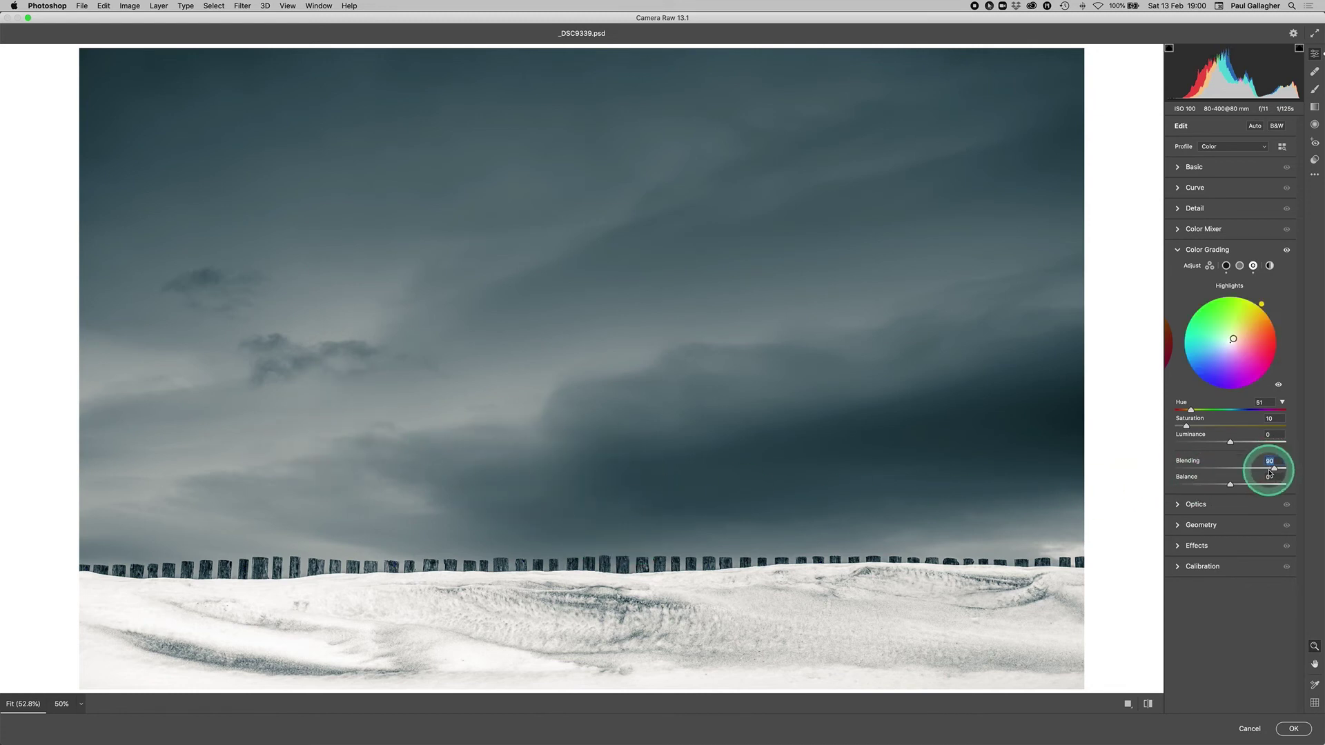
pyautogui.moveTo(1274, 472); pyautogui.dragTo(1214, 474)
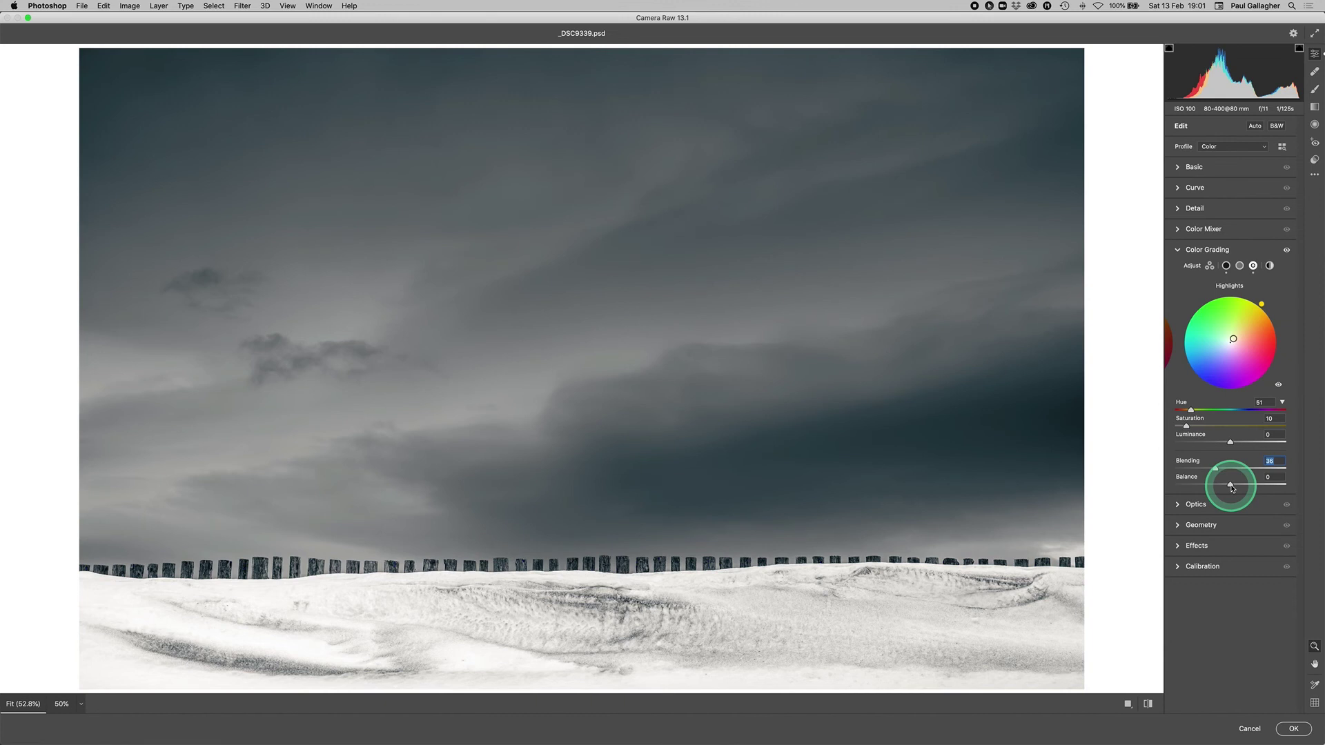
pyautogui.moveTo(1231, 487); pyautogui.dragTo(1253, 487)
pyautogui.click(890, 426)
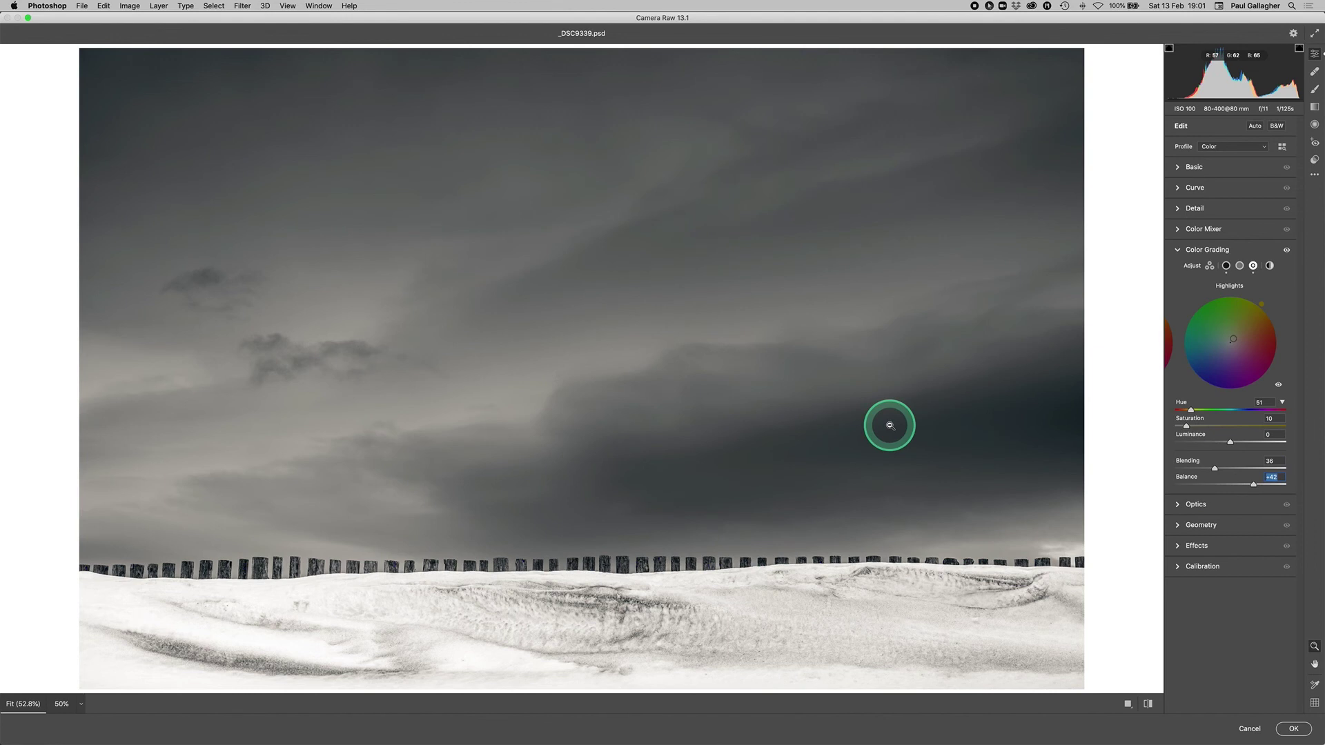
pyautogui.moveTo(1253, 485); pyautogui.dragTo(1236, 488)
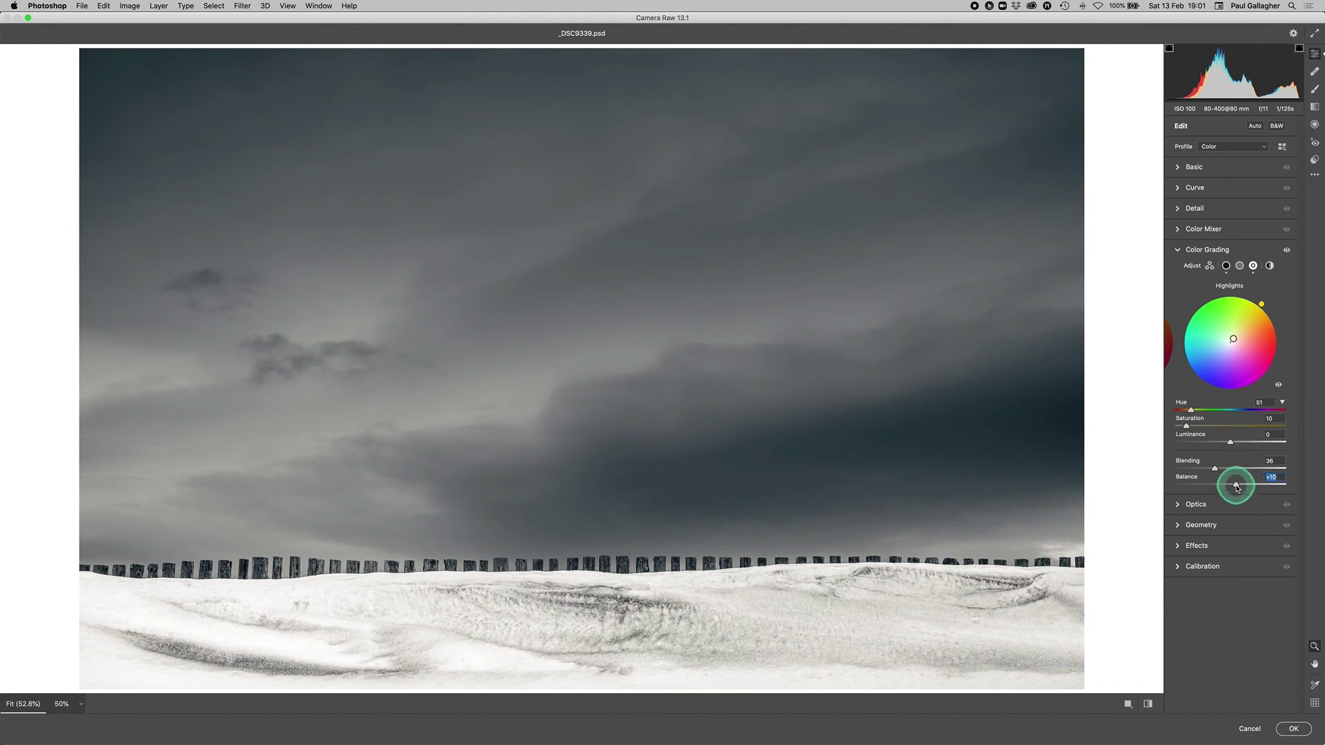
pyautogui.doubleClick(1237, 488)
pyautogui.click(1268, 477)
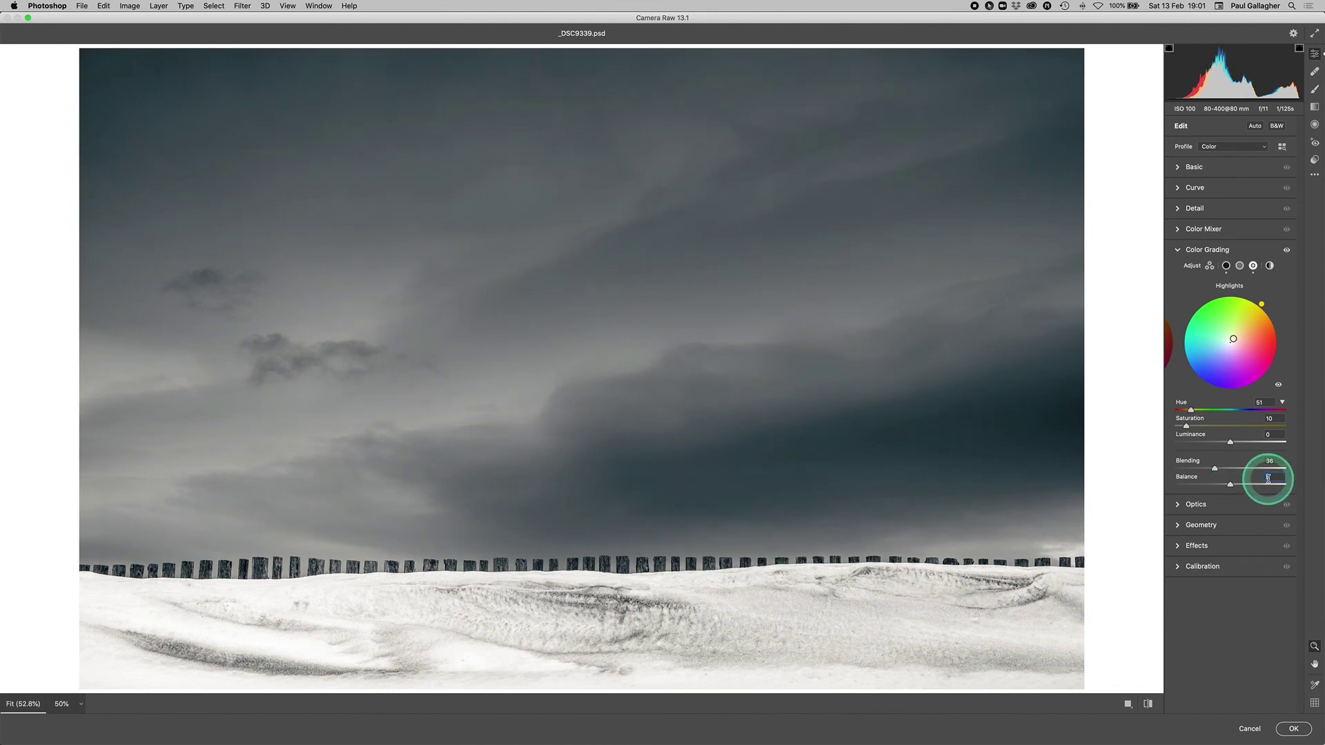
pyautogui.moveTo(1232, 485); pyautogui.dragTo(1216, 488)
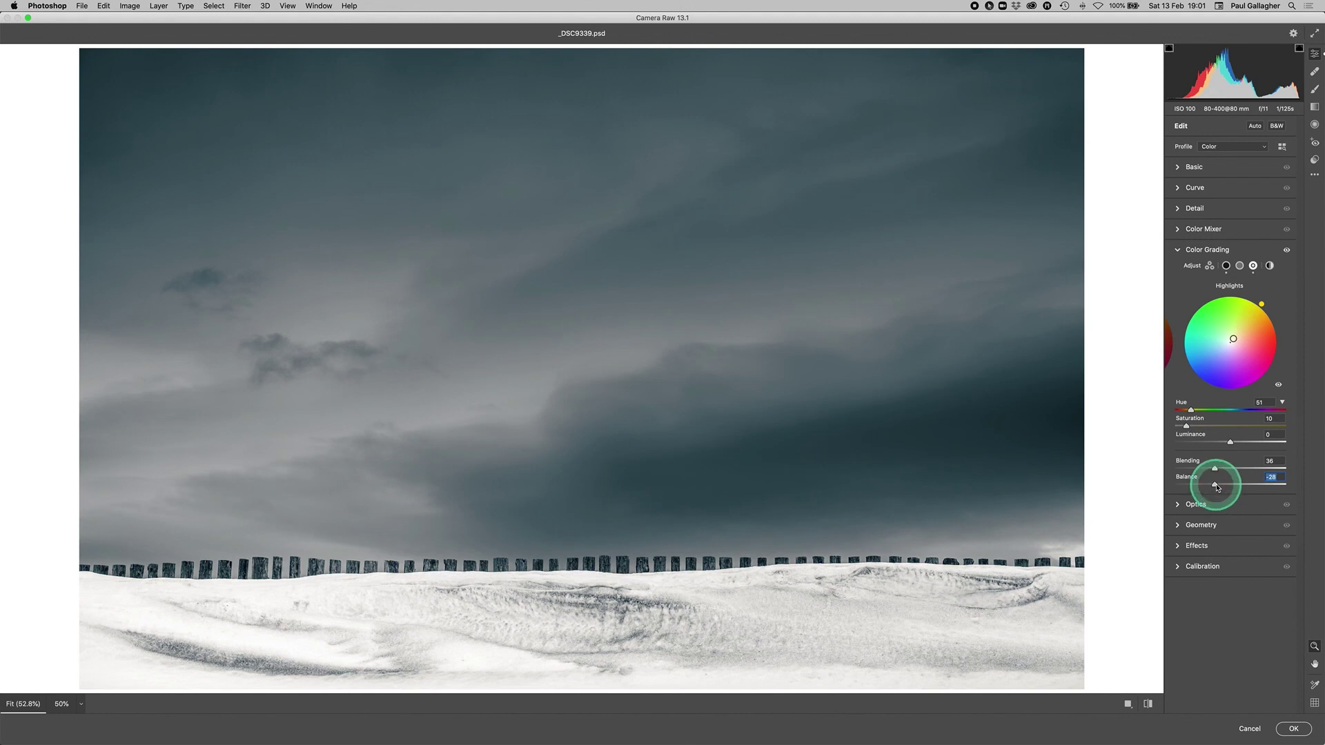
pyautogui.doubleClick(1216, 488)
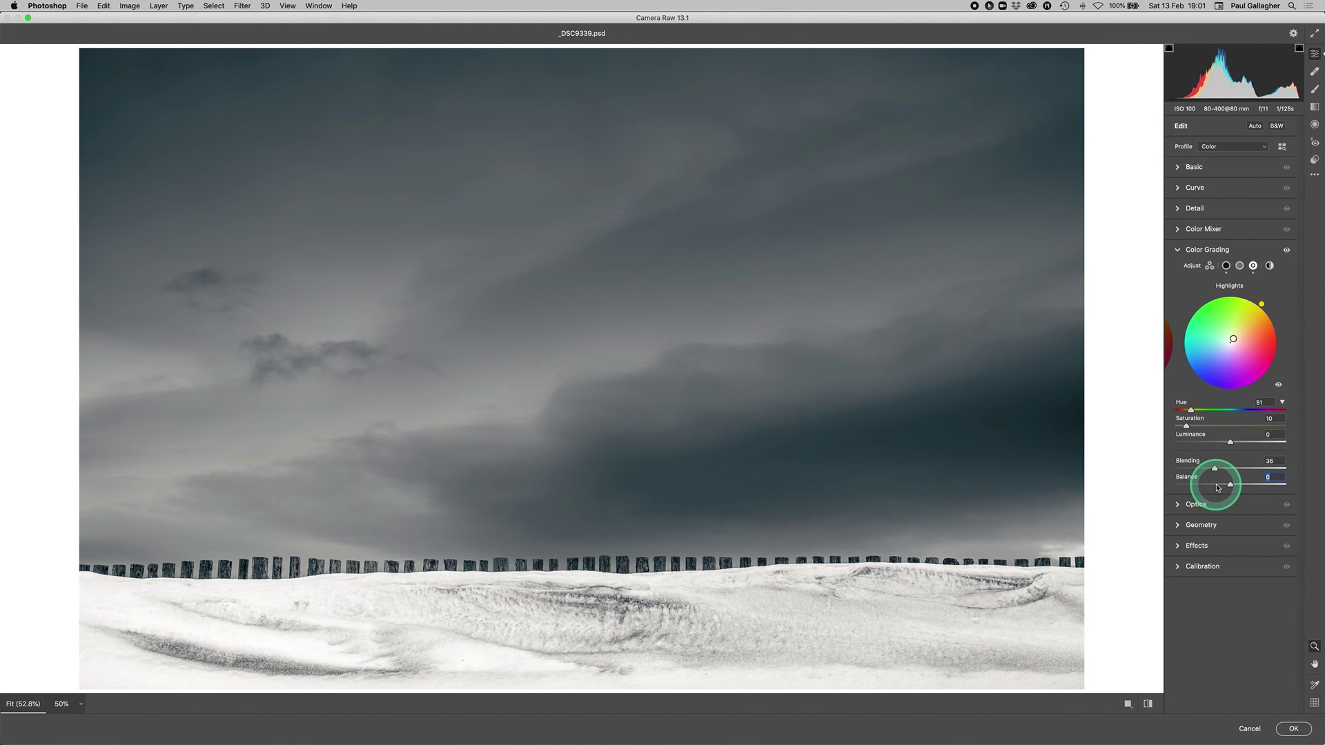